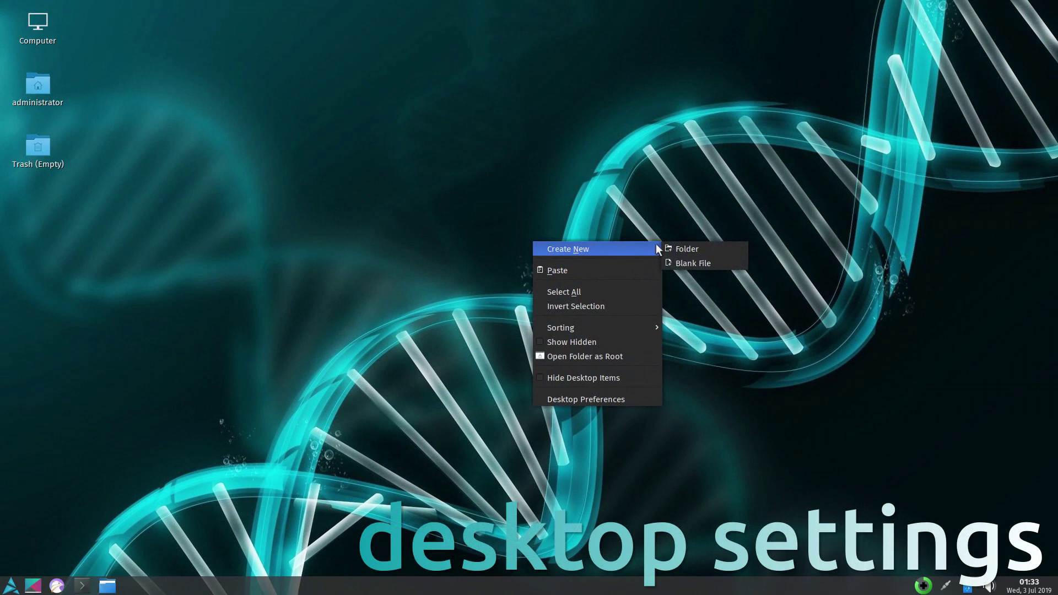
- Create a new folder and a new blank file on the desktop, keeping the suggested names
click(670, 248)
click(563, 289)
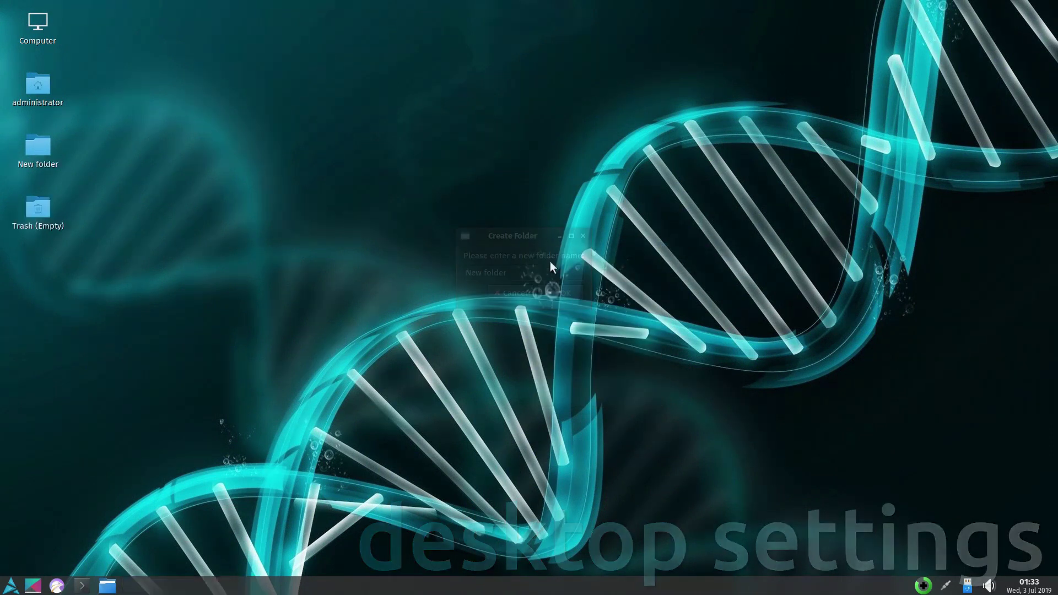
right_click(527, 231)
mouse_move(588, 237)
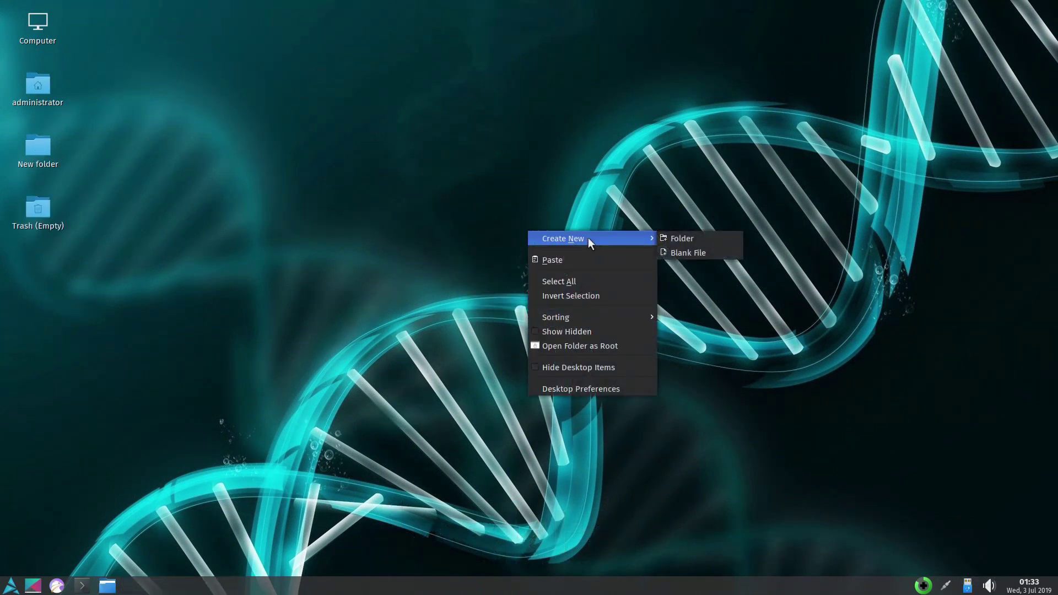
click(677, 246)
click(565, 289)
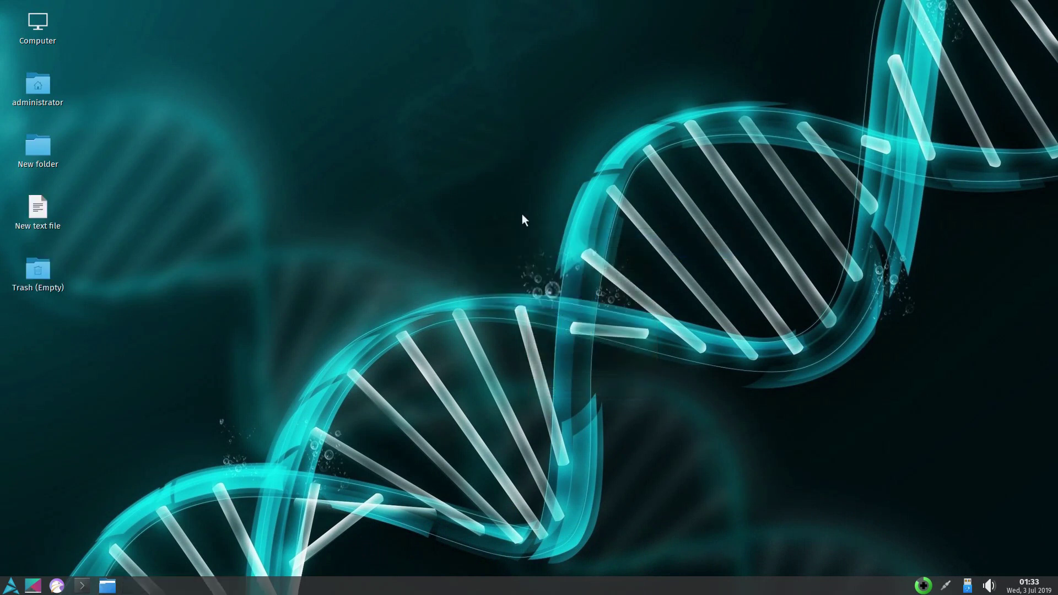
- Select all desktop items, then invert the selection
right_click(523, 215)
click(531, 264)
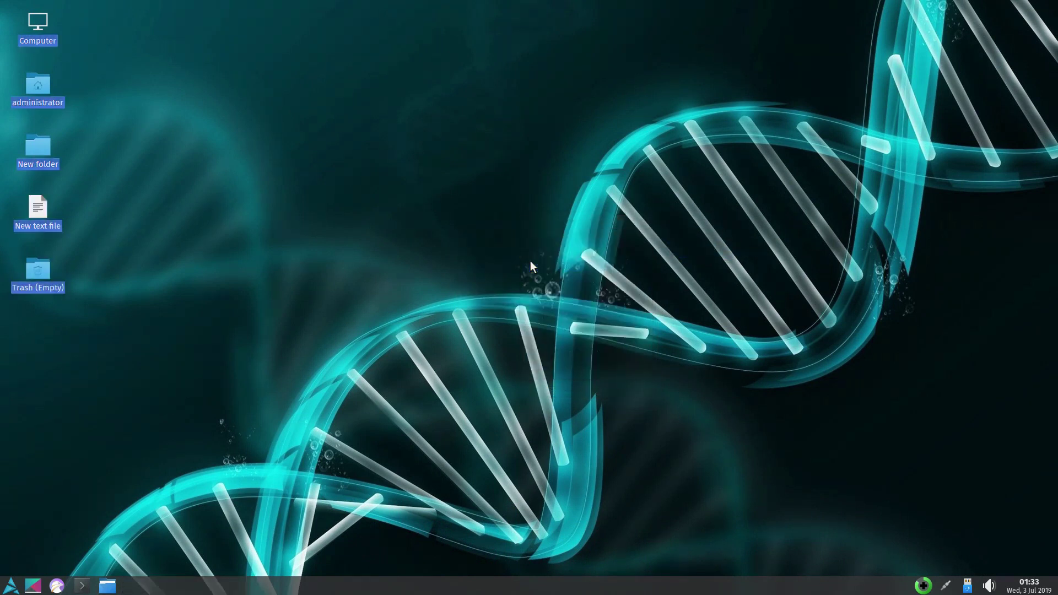
right_click(530, 261)
click(544, 321)
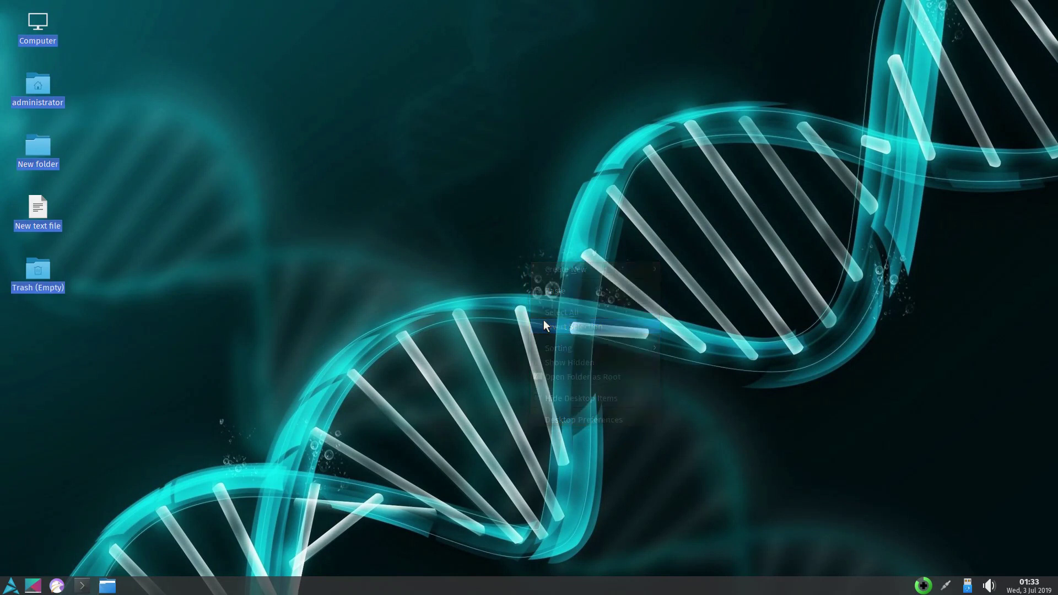
- Review the sorting options for the desktop items
right_click(536, 274)
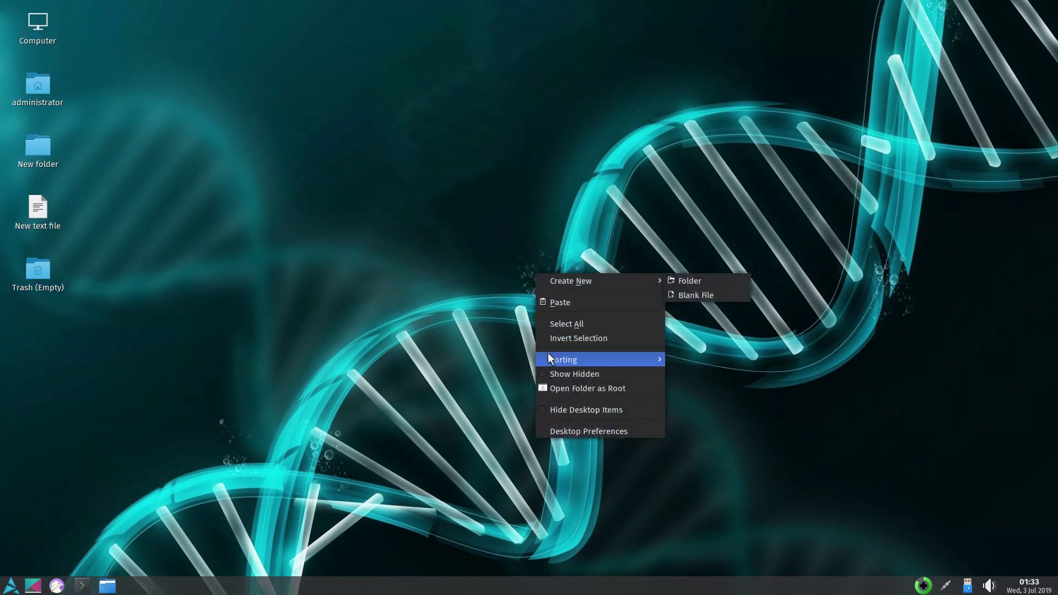
mouse_move(591, 361)
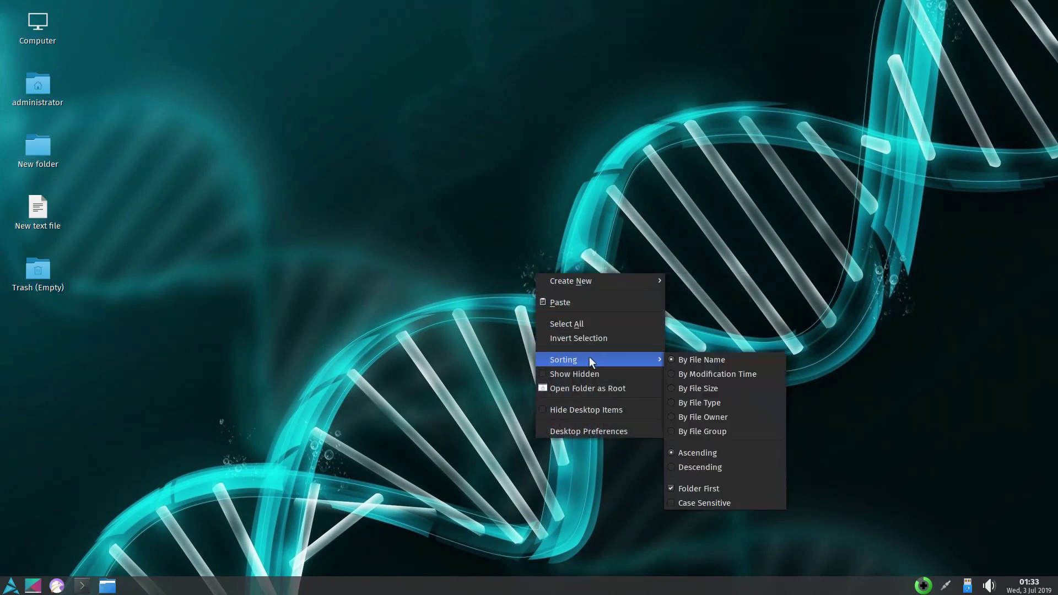
click(675, 389)
- Hide all desktop items and show them again
right_click(554, 242)
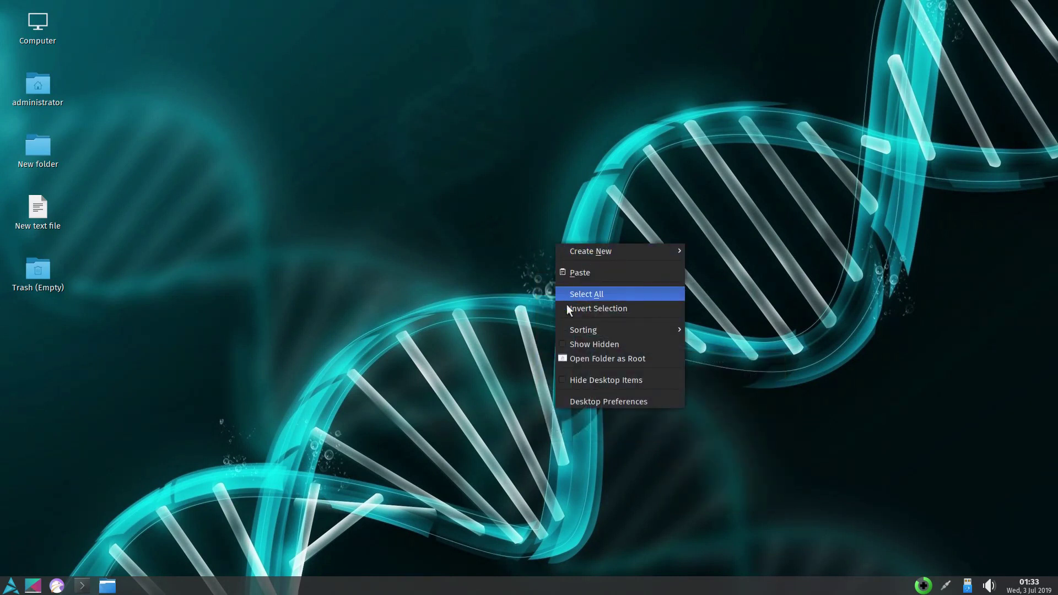
click(577, 378)
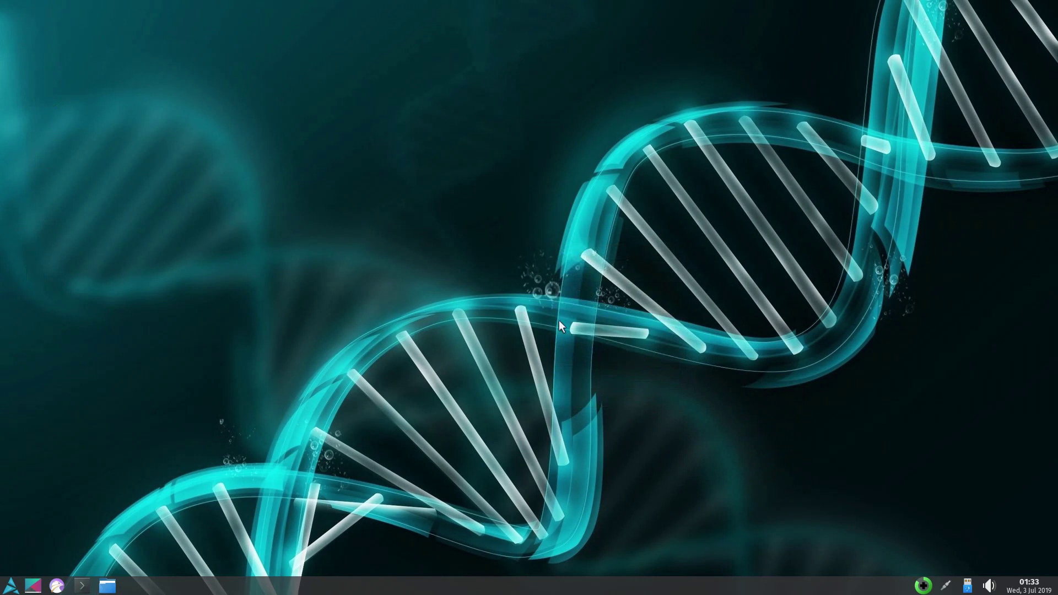
right_click(539, 265)
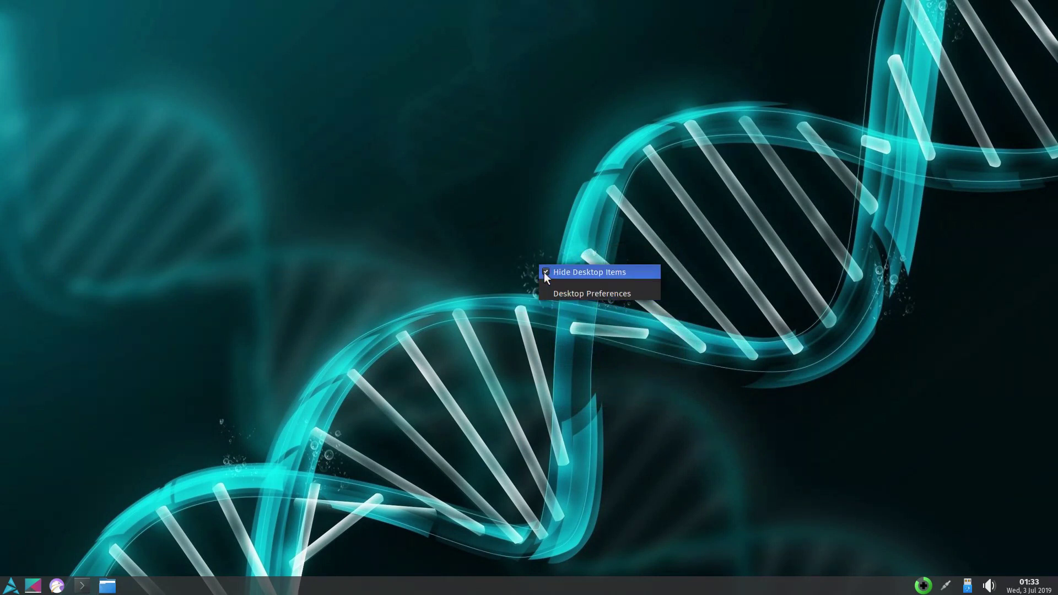
click(545, 273)
- Open the desktop preferences and start browsing for a wallpaper image file
right_click(544, 275)
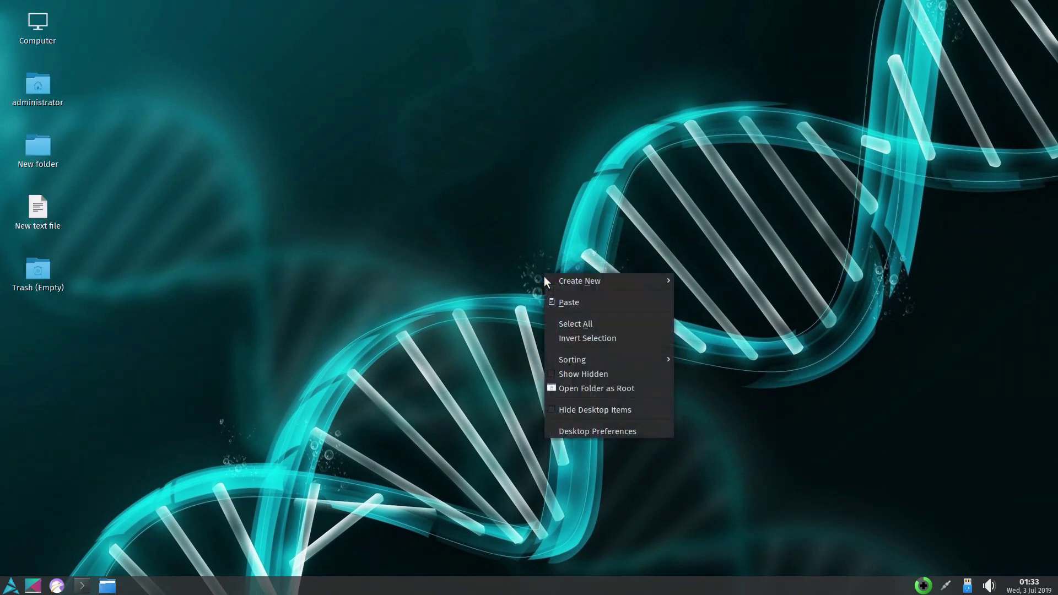
click(571, 430)
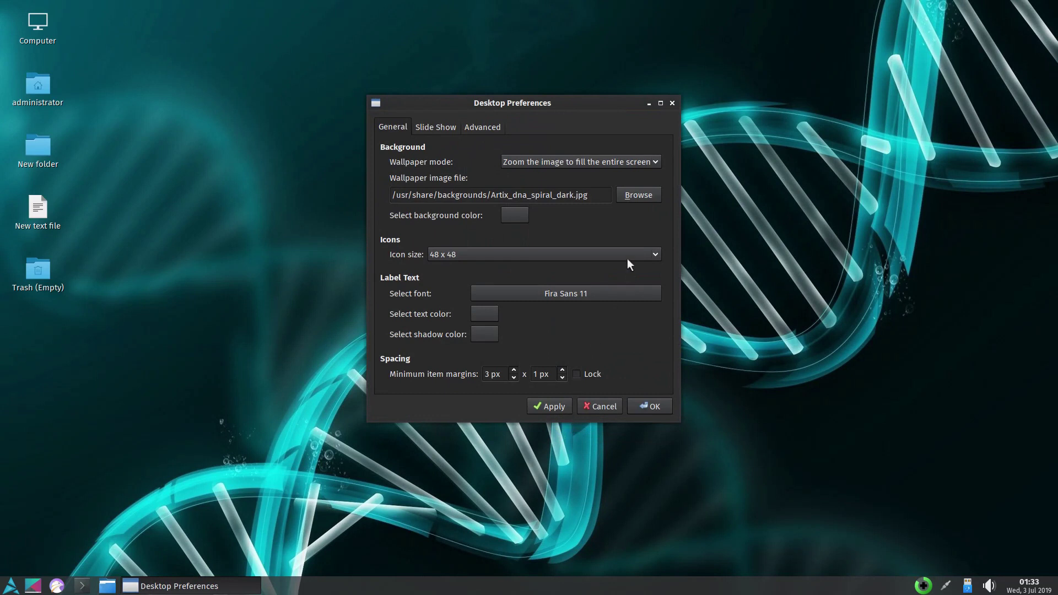
click(641, 195)
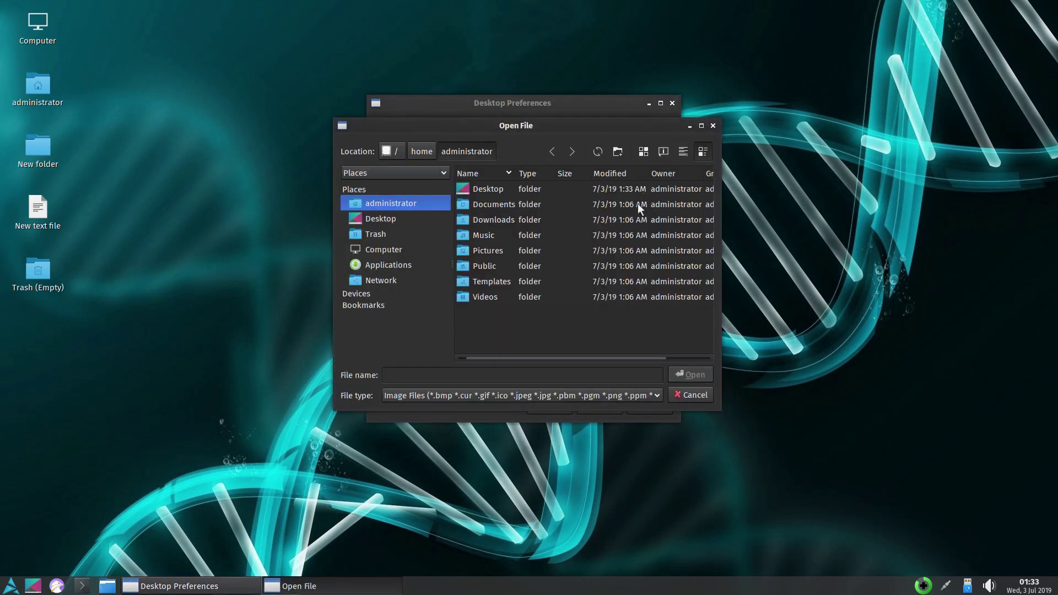
- Navigate the file chooser from the root folder to /usr/share/backgrounds
click(385, 249)
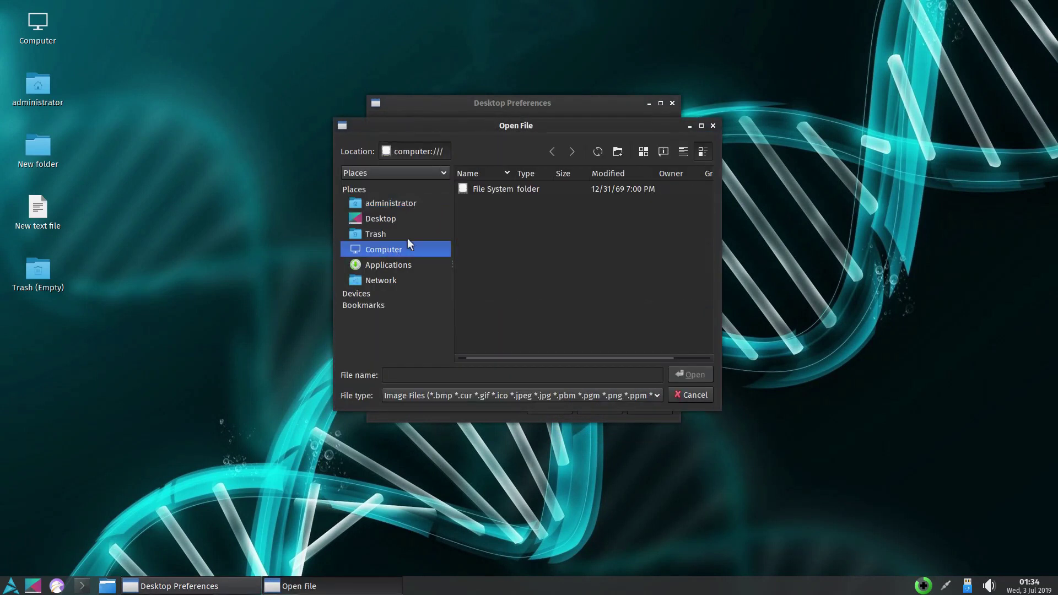
click(412, 203)
click(392, 147)
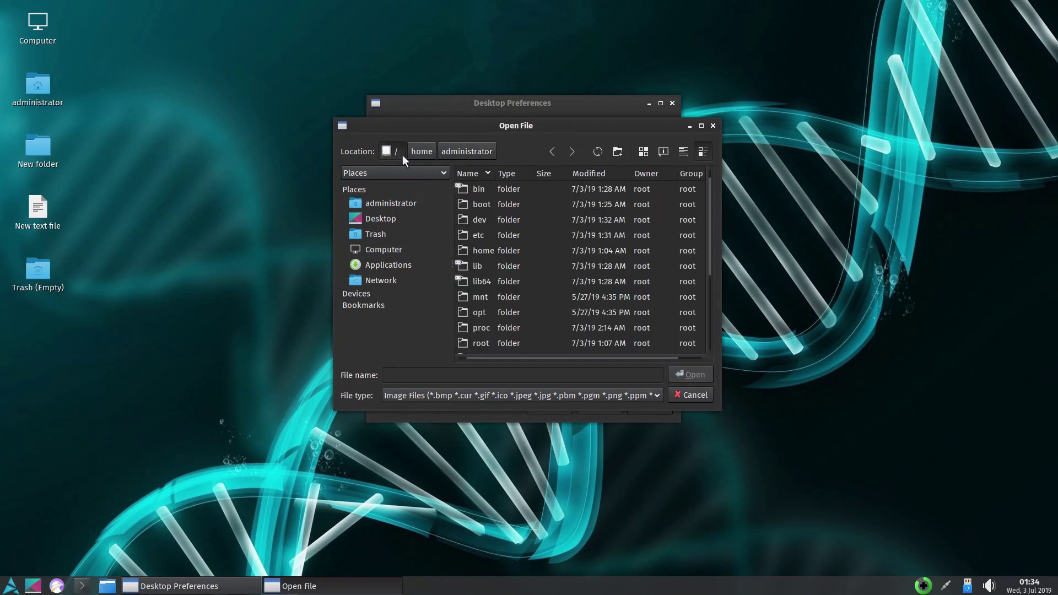
drag(704, 235, 703, 329)
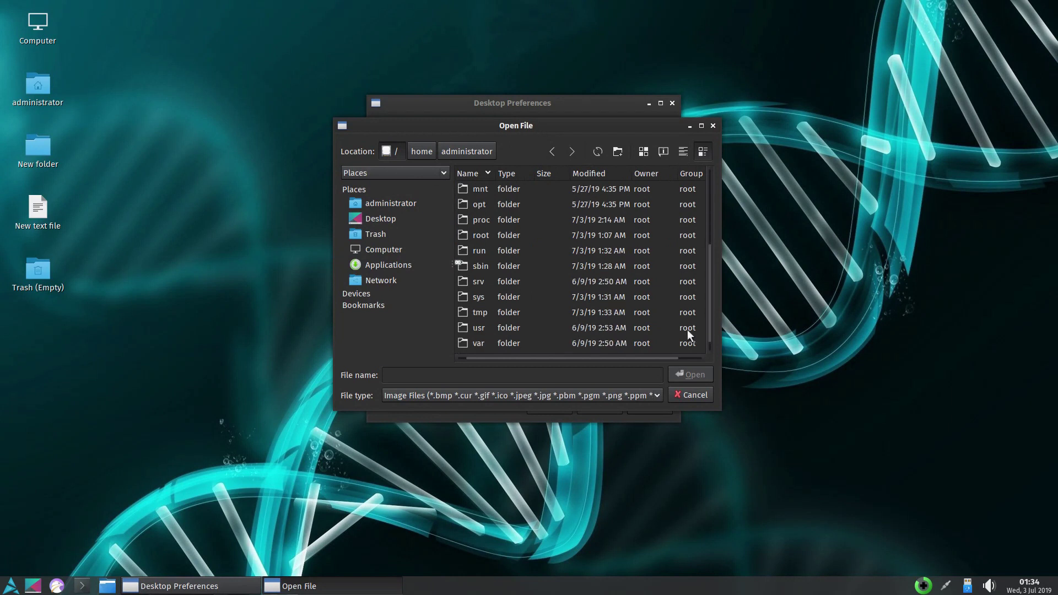
double_click(475, 328)
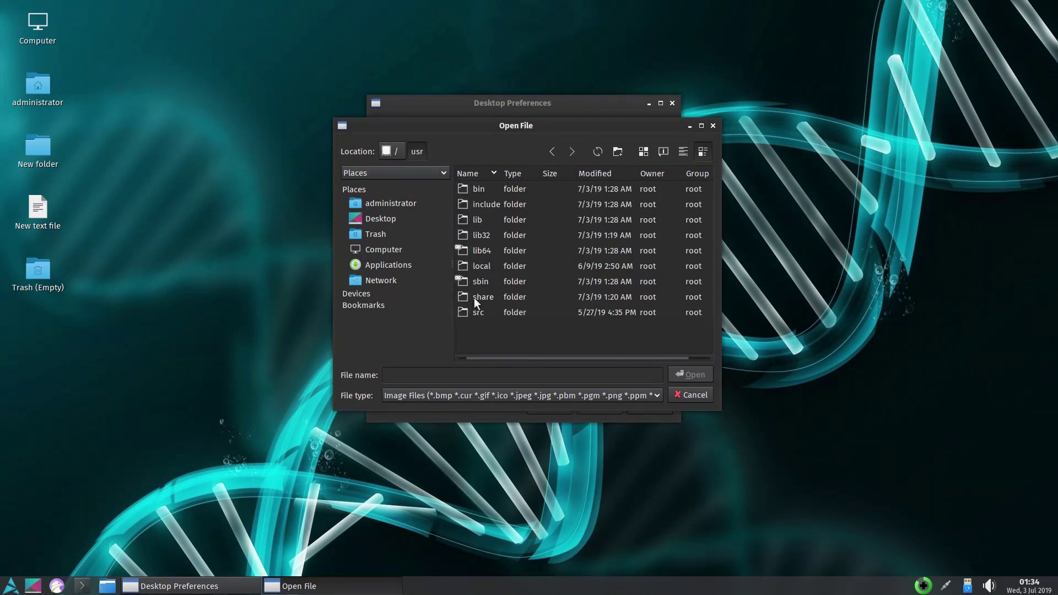
double_click(474, 298)
drag(709, 181, 709, 185)
double_click(514, 247)
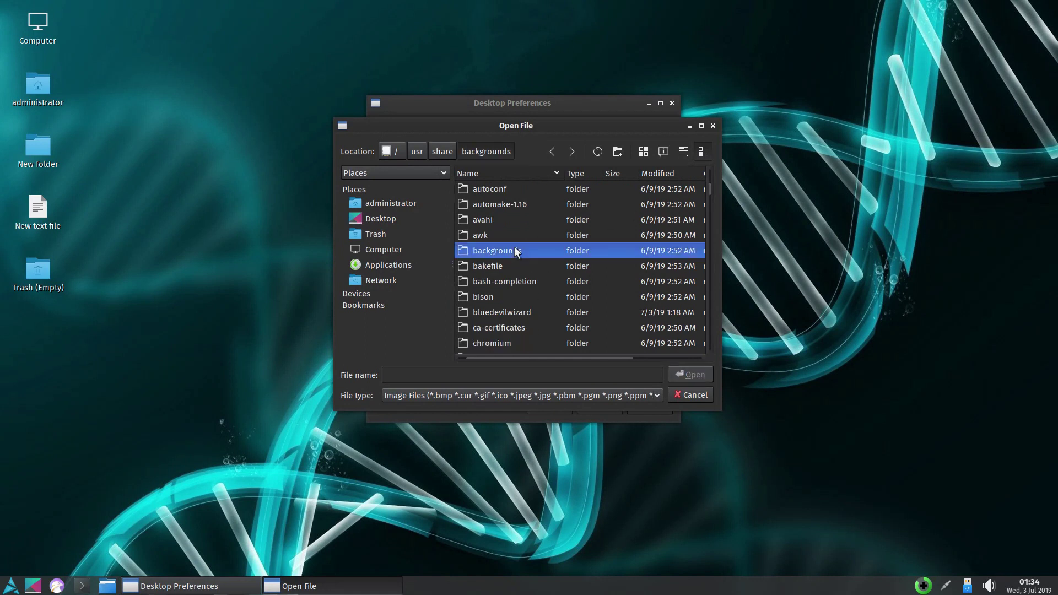
- Choose TwoTone1080p.jpg as the wallpaper image
click(504, 219)
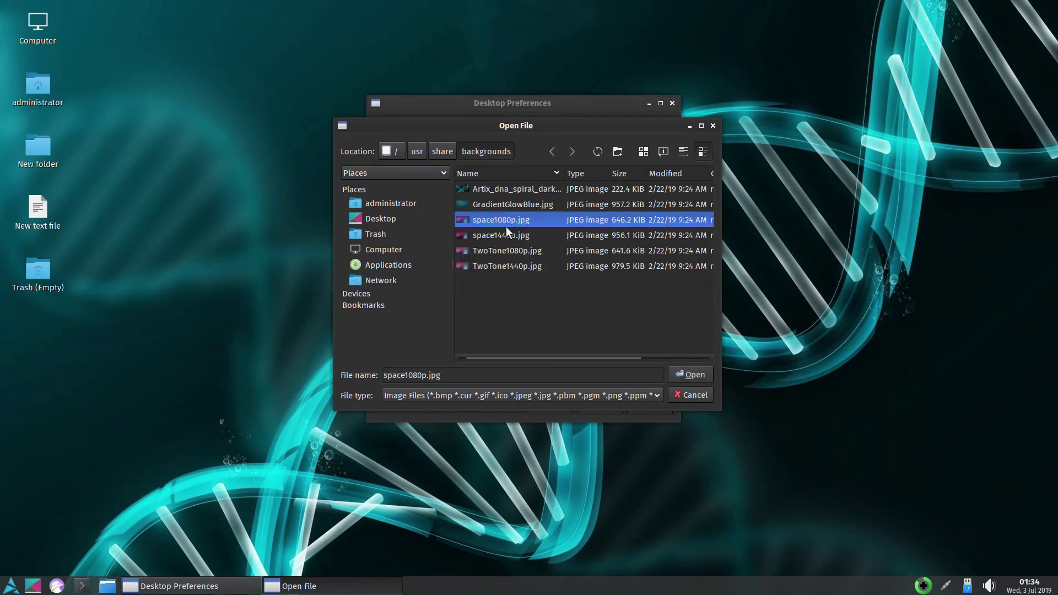
click(508, 251)
click(676, 376)
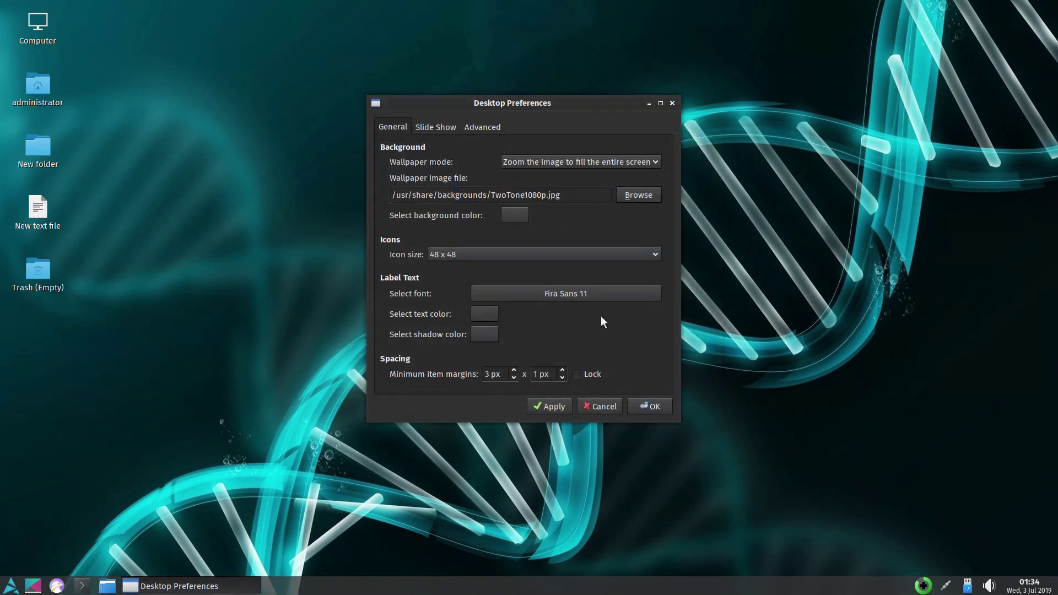
- Review the icon size choices and the slide show settings in the desktop preferences
click(550, 254)
click(550, 254)
click(436, 127)
- Turn off the Home and Computer desktop shortcuts, then apply the desktop preferences and close them
click(481, 128)
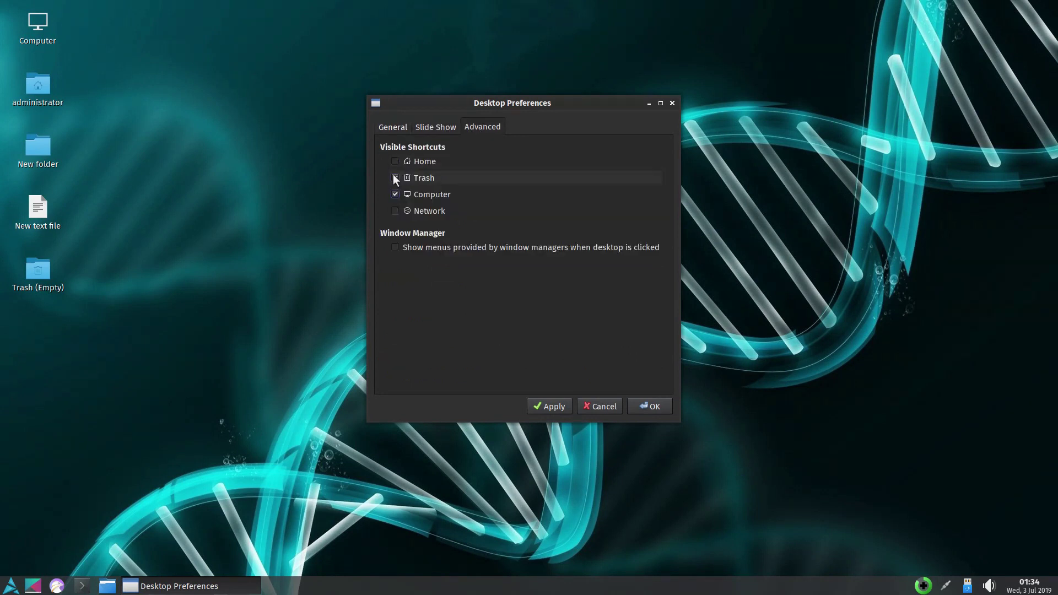
click(394, 125)
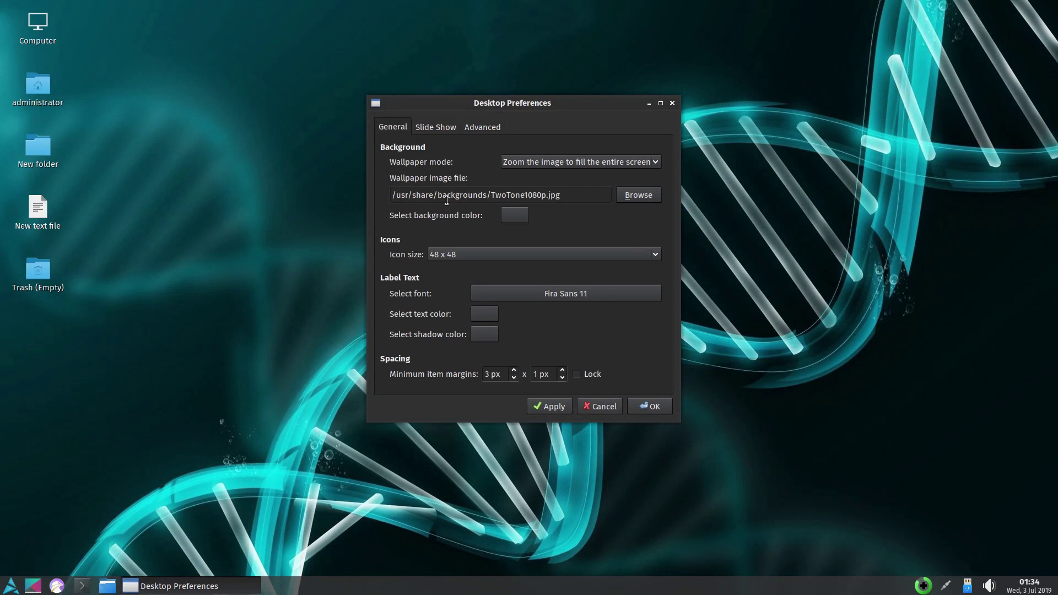
click(553, 407)
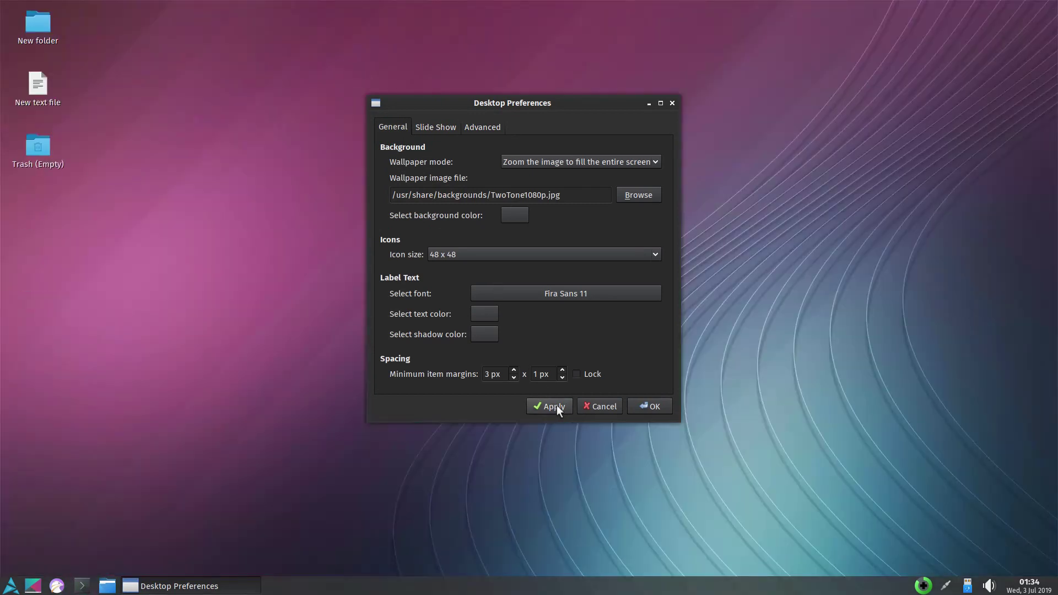
click(646, 406)
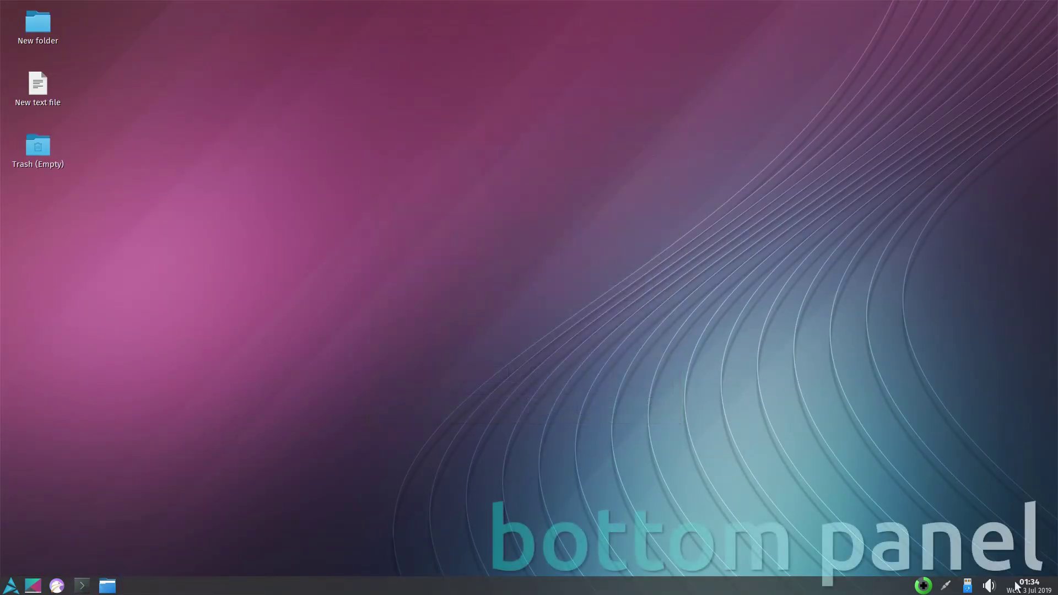
- View the clock's calendar and the volume control from the bottom panel
click(1024, 590)
click(1023, 590)
click(989, 586)
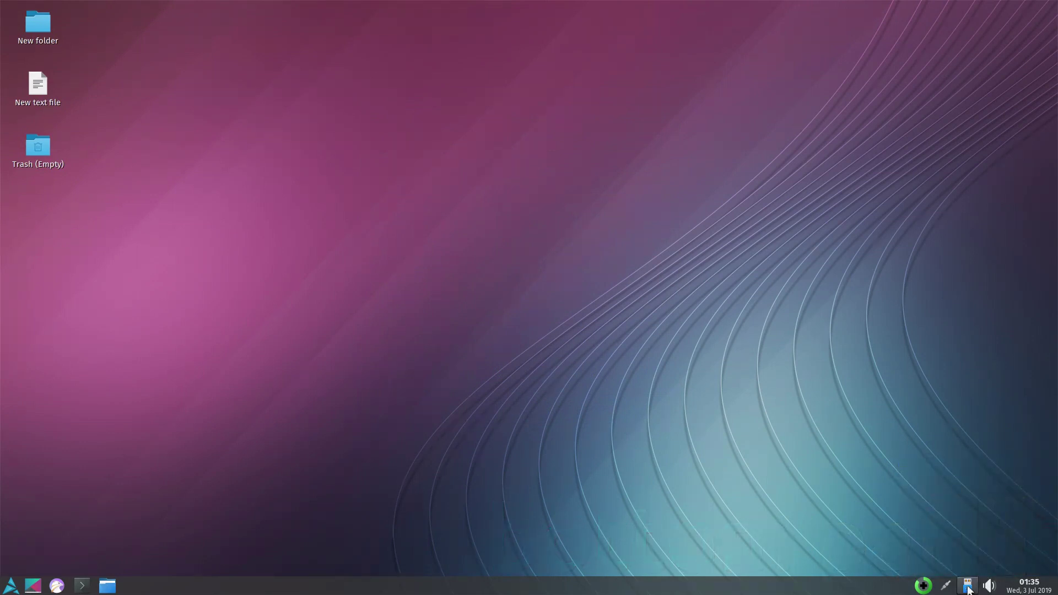
- Review the Connman network details, wireless, VPN, counters, preferences and help pages, then close the window
click(946, 588)
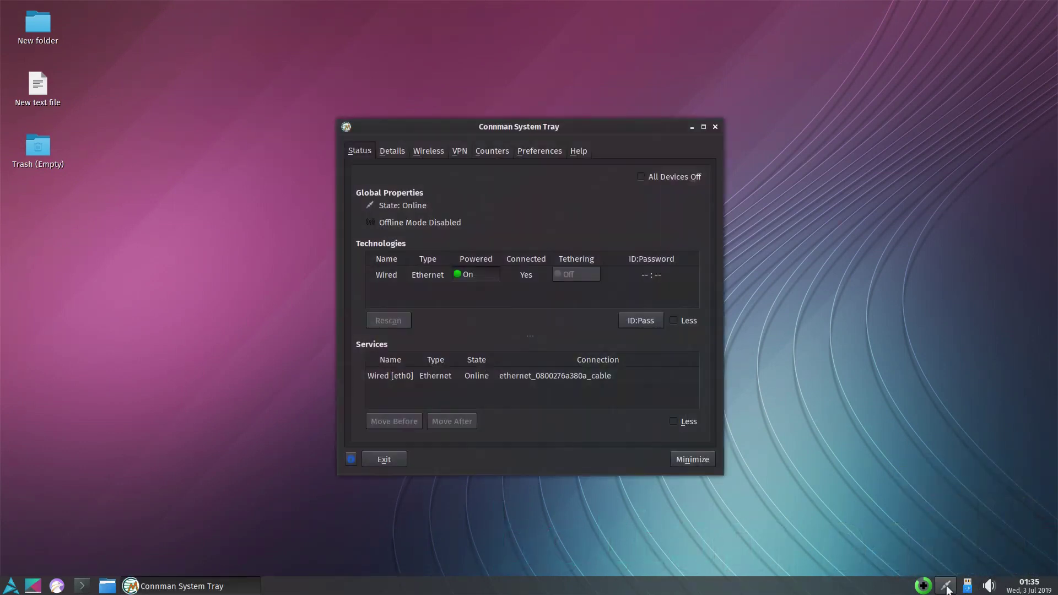
click(392, 151)
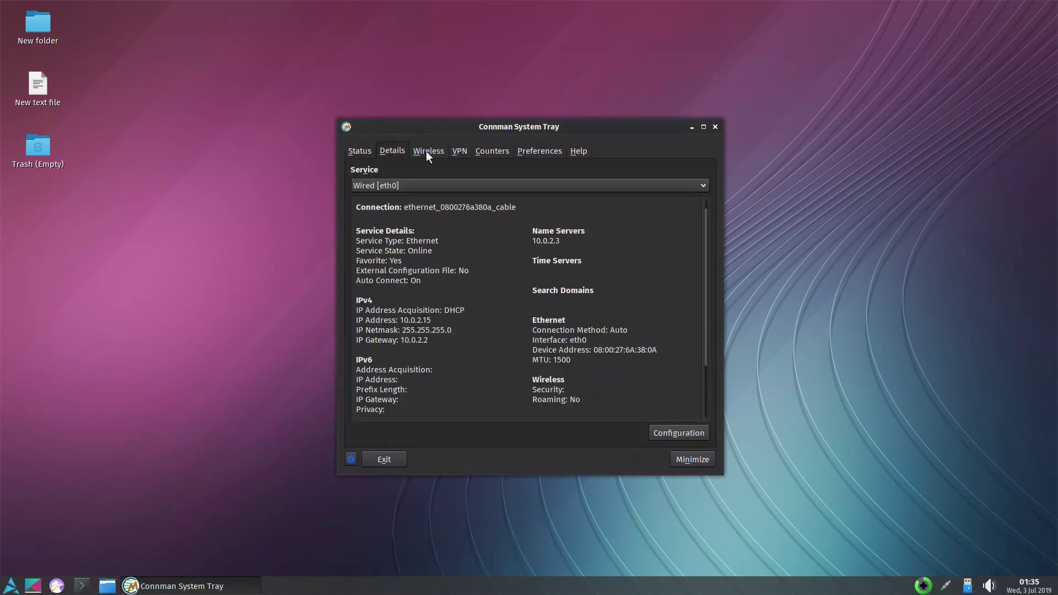
click(429, 151)
click(459, 151)
click(500, 151)
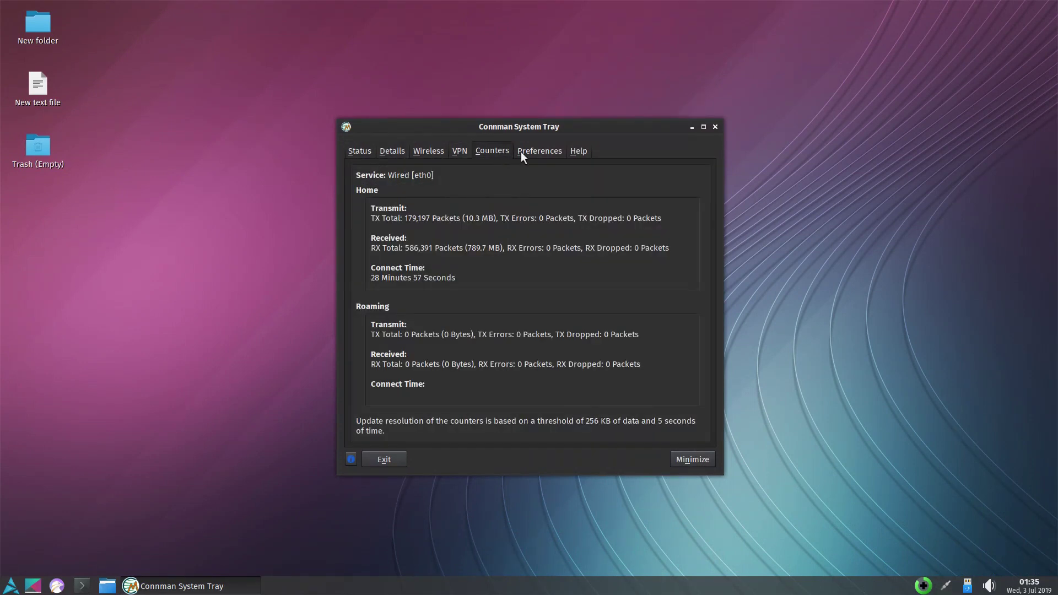
click(540, 151)
click(577, 151)
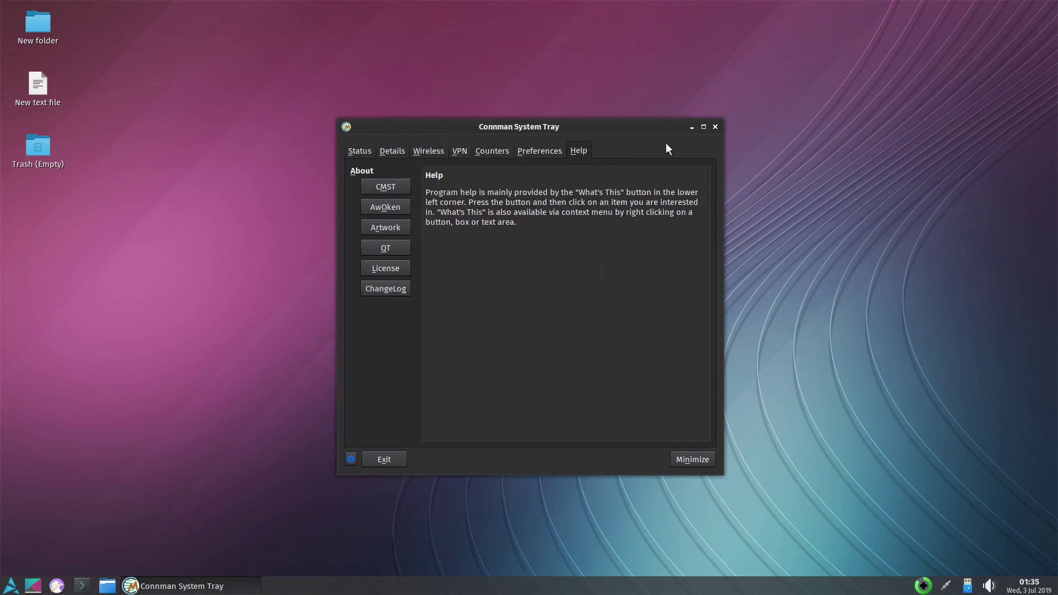
click(713, 127)
- View the battery information and close it
click(921, 586)
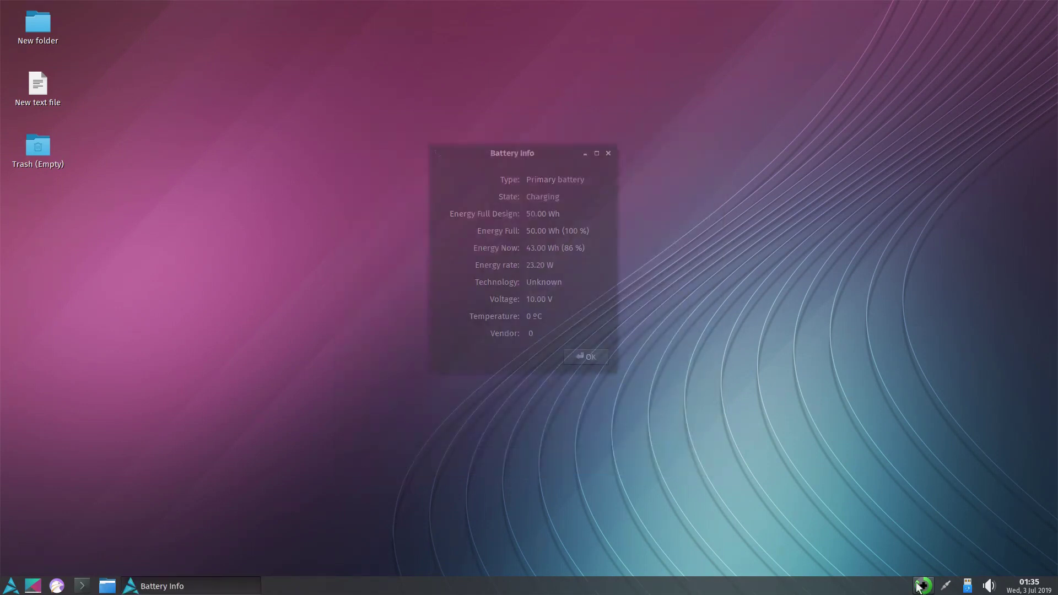
click(588, 357)
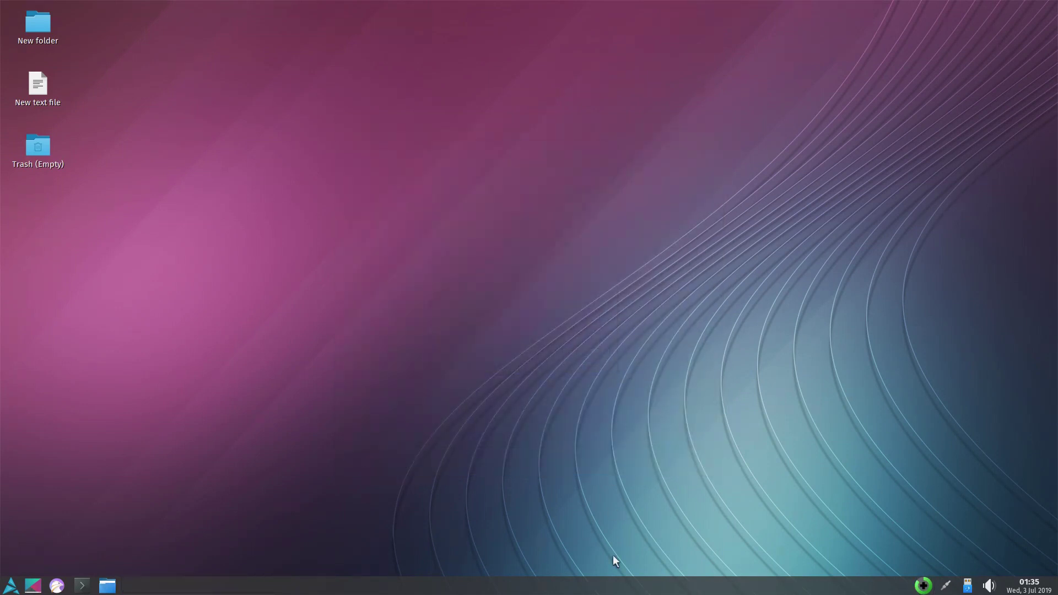
- Add a new panel and set its position to Left of desktop
right_click(615, 582)
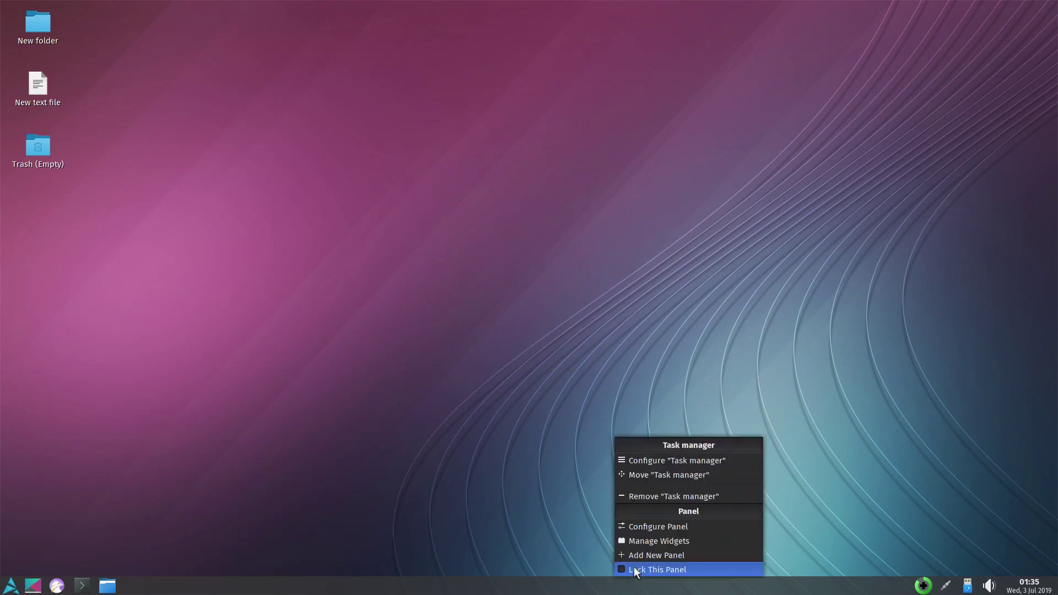
click(634, 555)
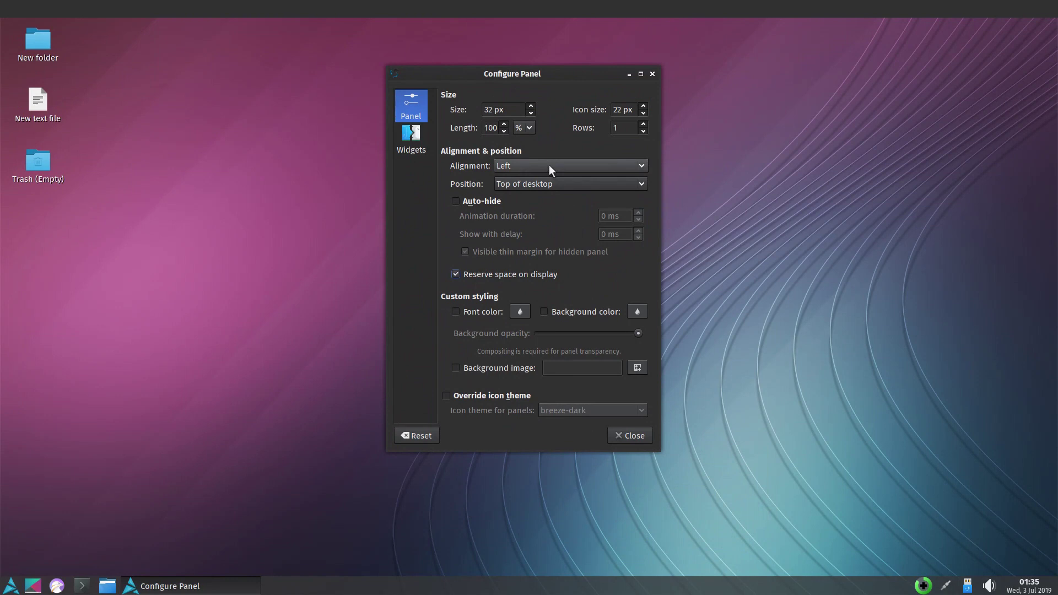
click(553, 183)
click(553, 198)
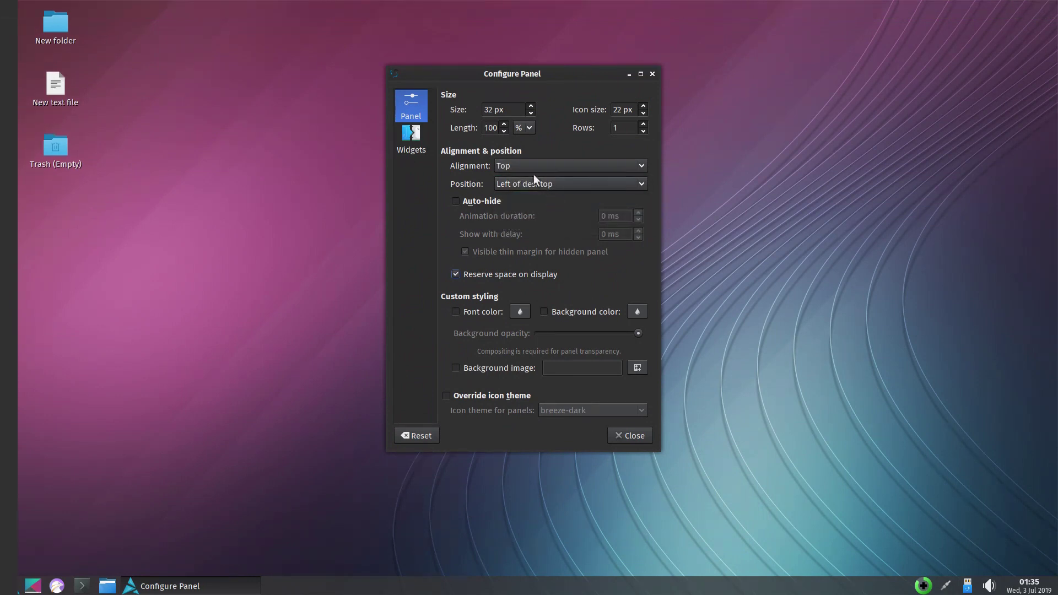
- Review the new panel's empty widgets page and the list of plugins that can be added, closing both windows
click(415, 134)
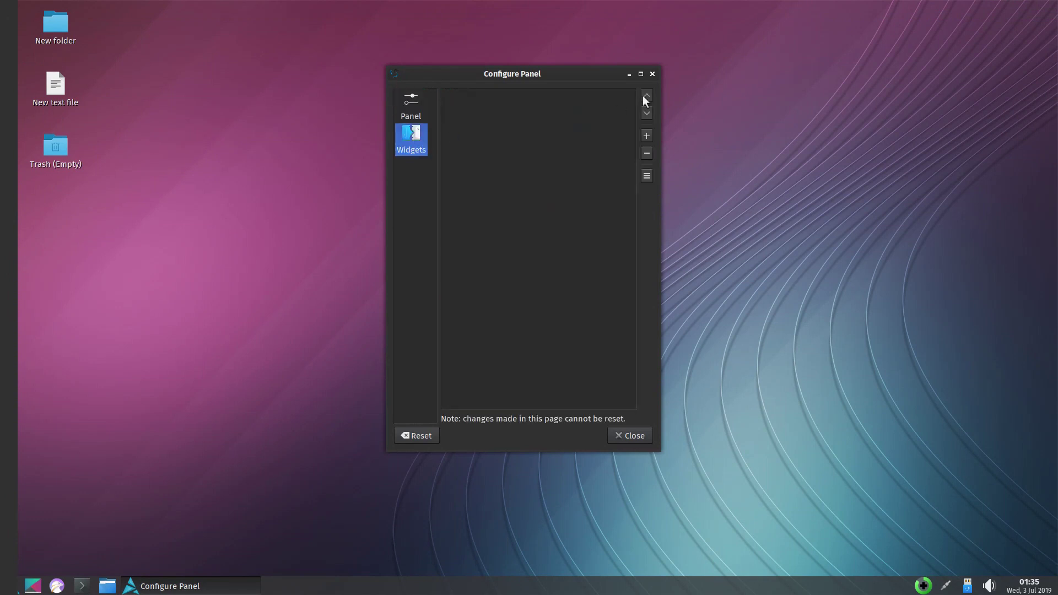
click(647, 135)
double_click(593, 167)
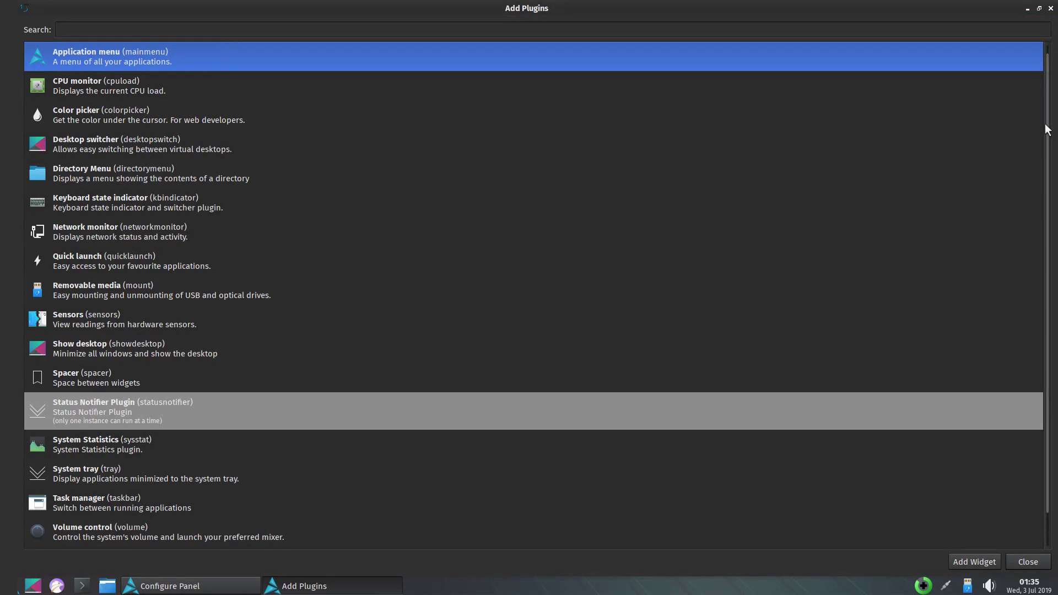
scroll(1048, 129, down, 1)
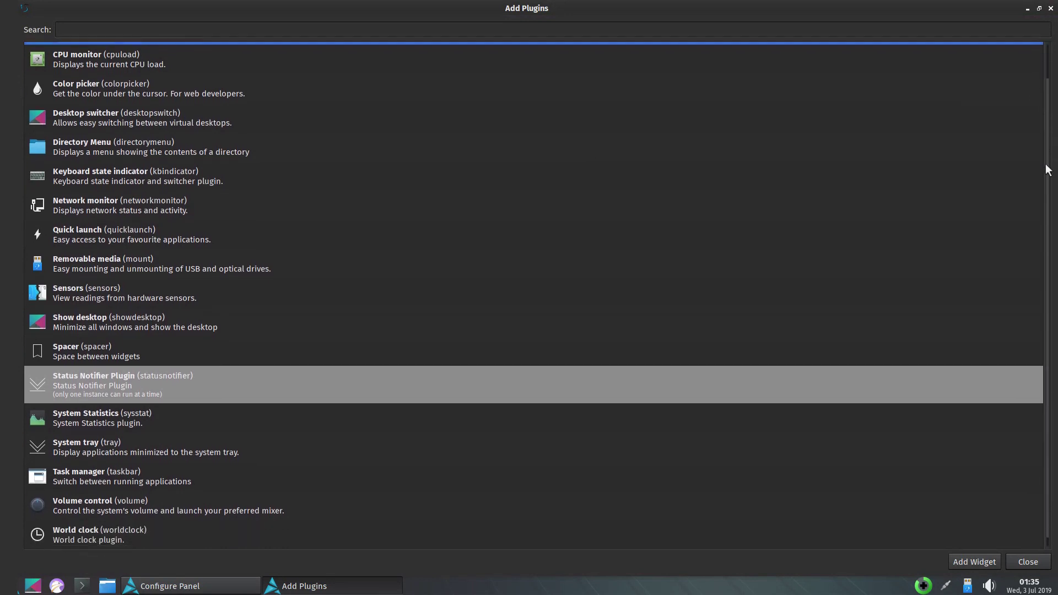
click(1051, 10)
click(653, 73)
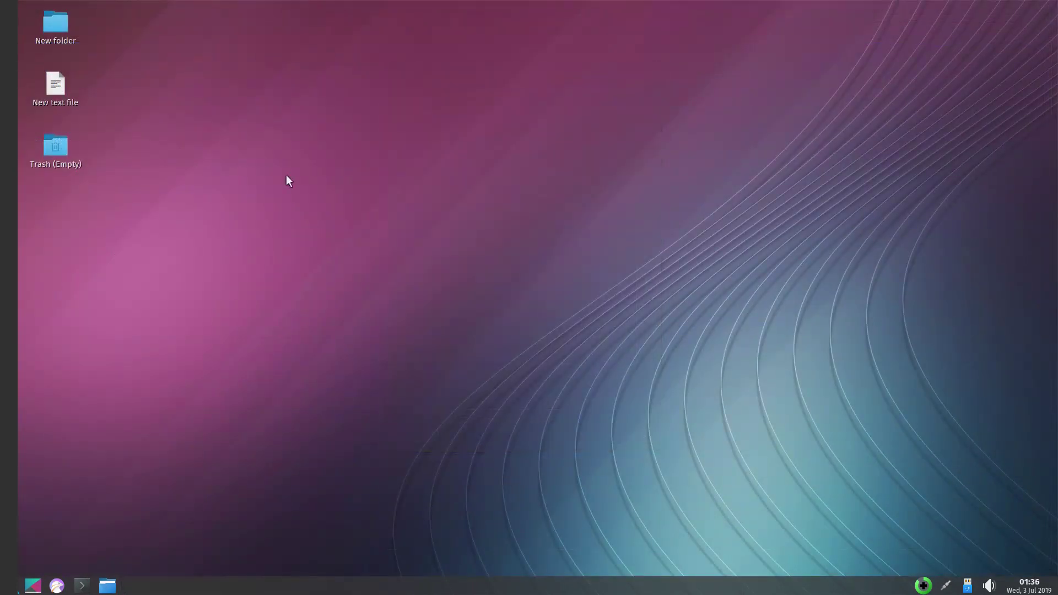
- Remove the empty panel along the desktop's left edge
right_click(10, 221)
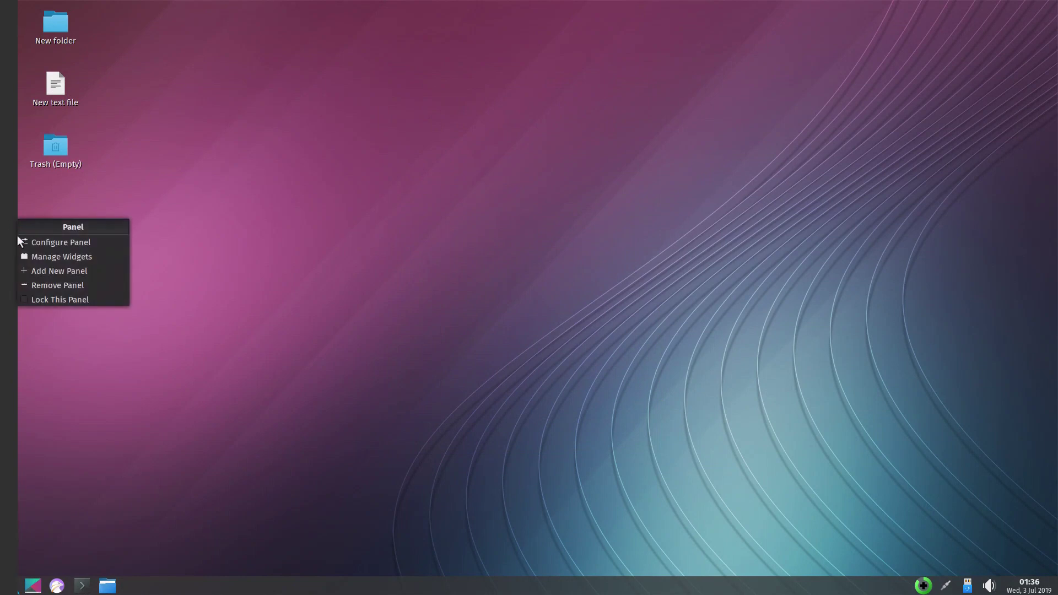
click(36, 280)
click(161, 290)
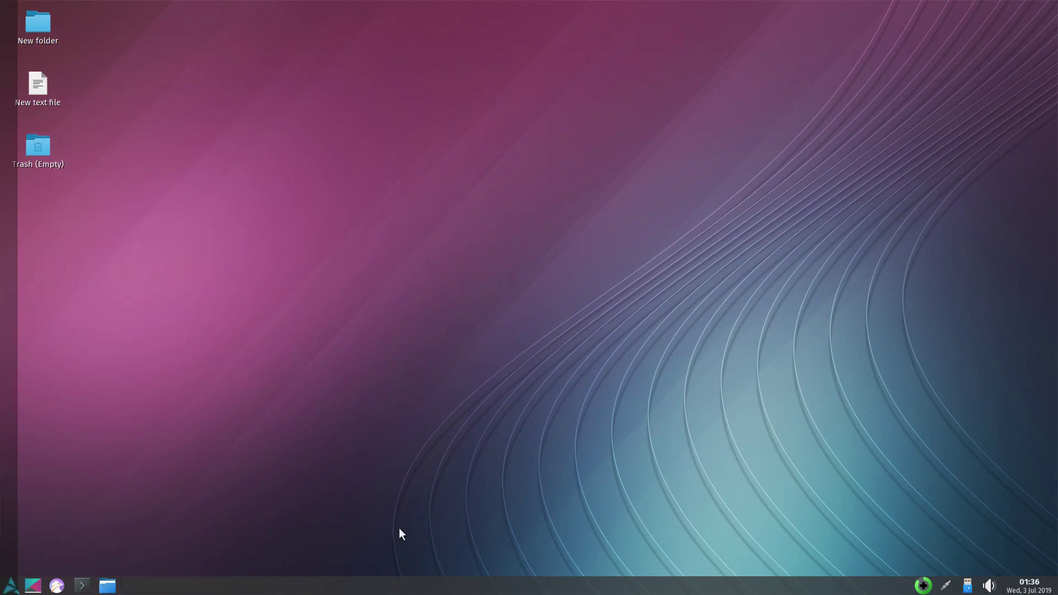
- View the Task manager widget's settings from the bottom panel and close them
right_click(428, 587)
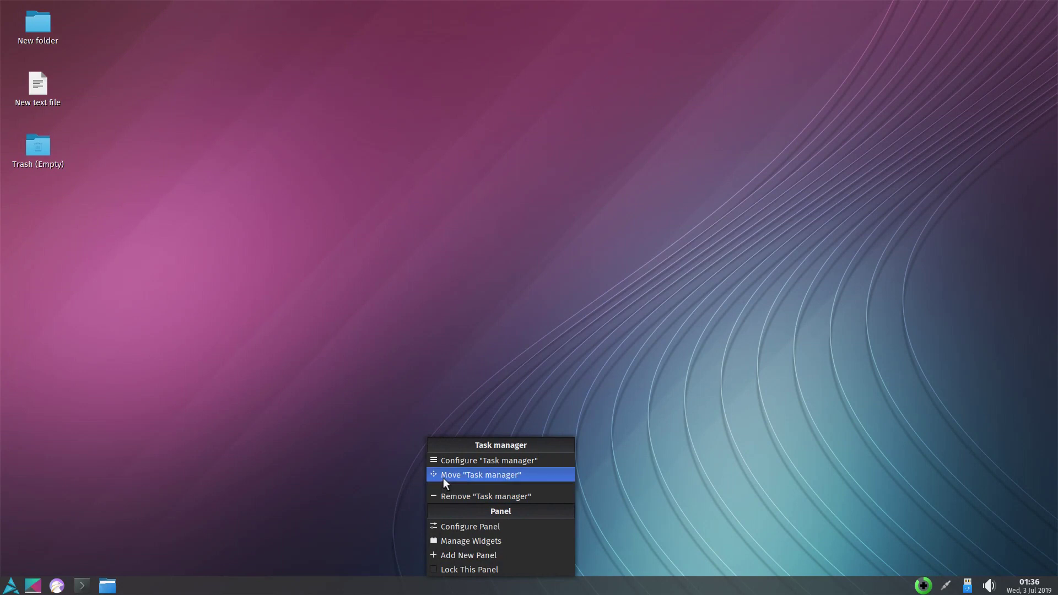
click(444, 462)
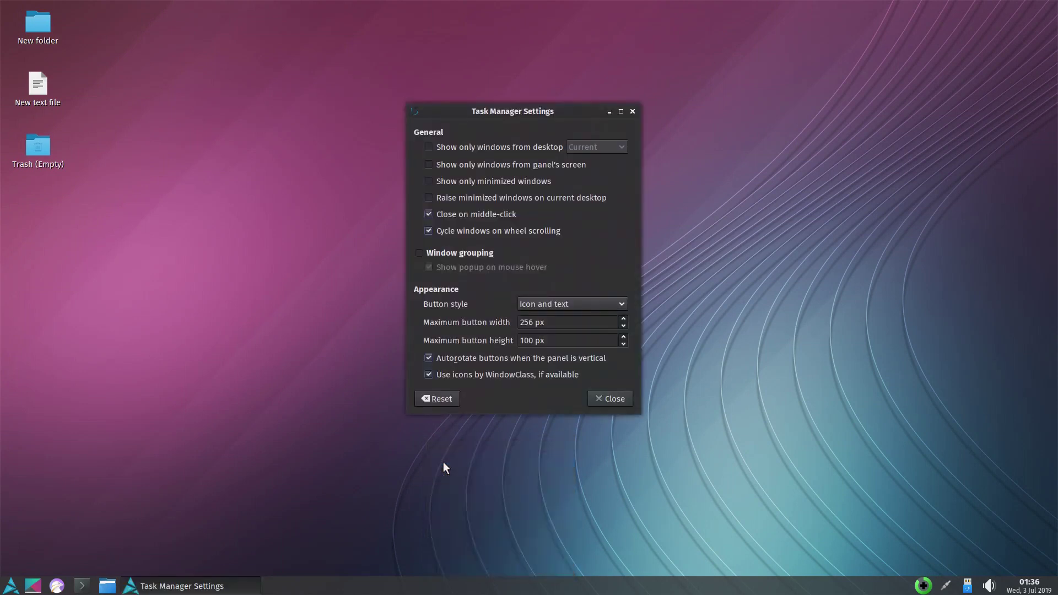
click(633, 112)
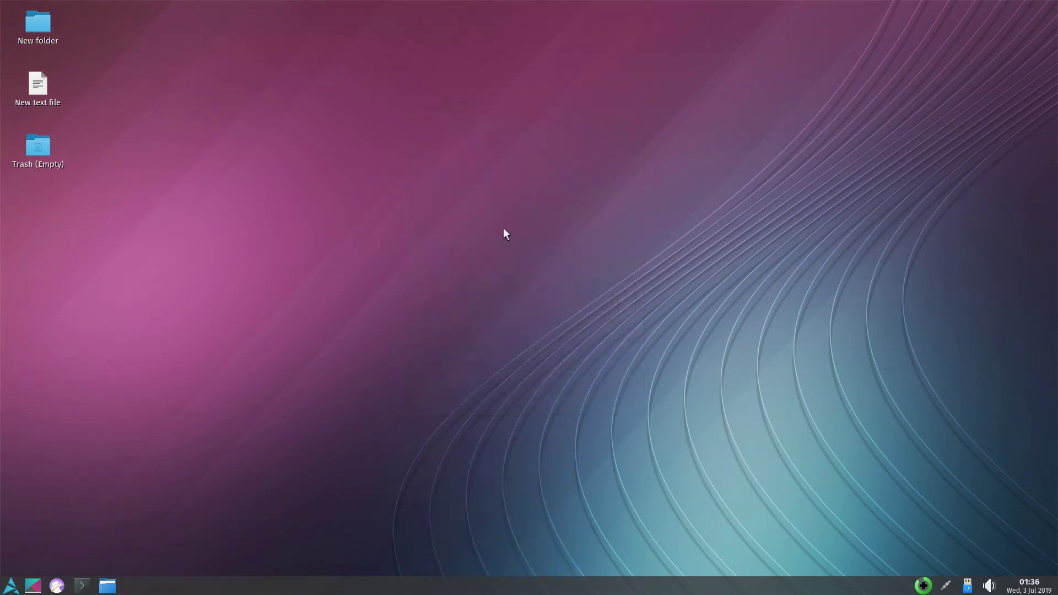
- Open the file manager maximised, try the thumbnail, compact and detailed list views, and return to thumbnail view
click(107, 585)
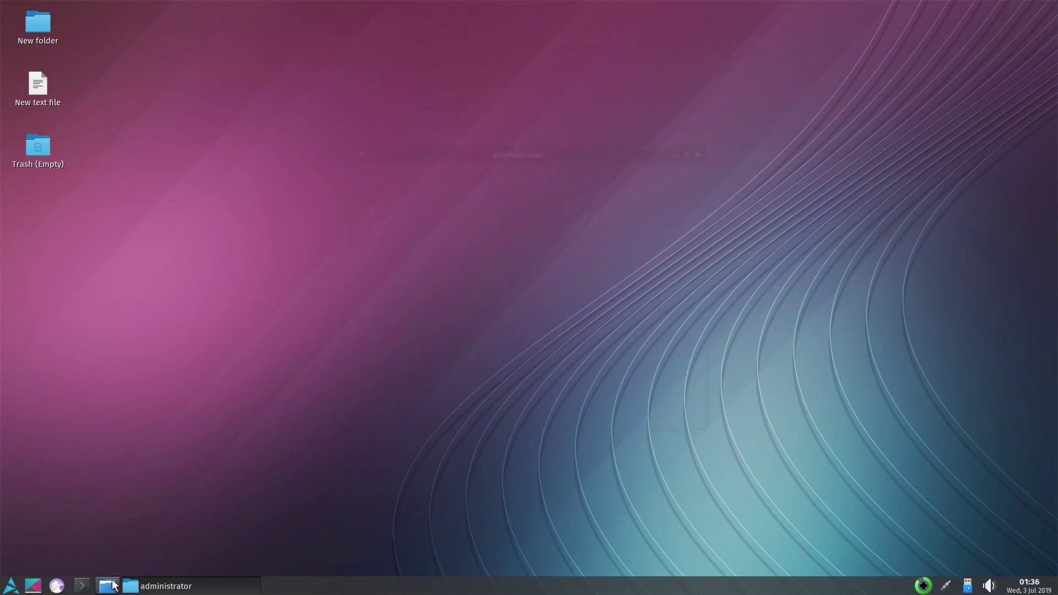
double_click(539, 156)
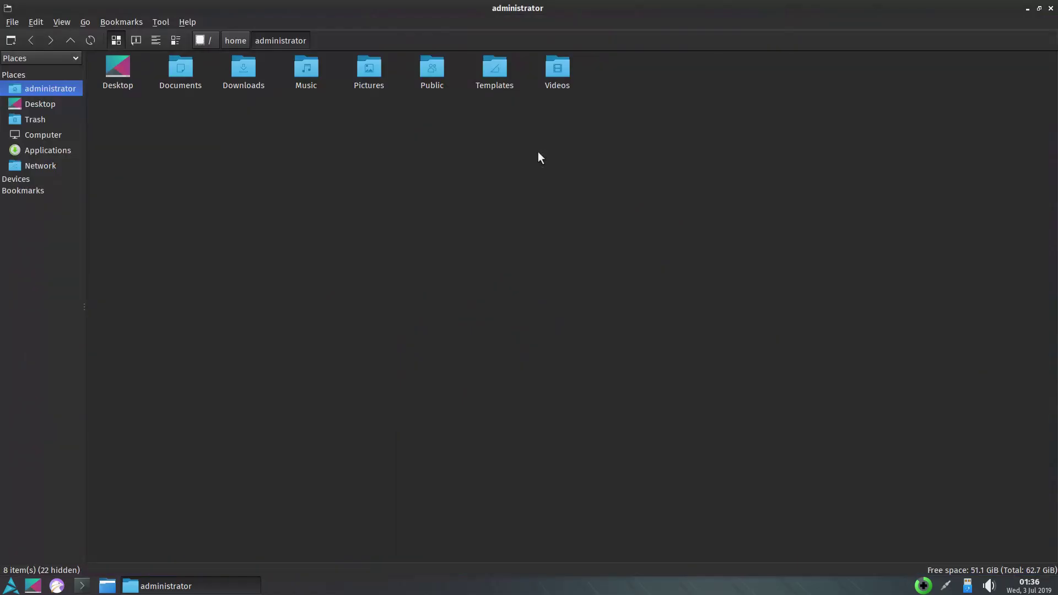
click(136, 40)
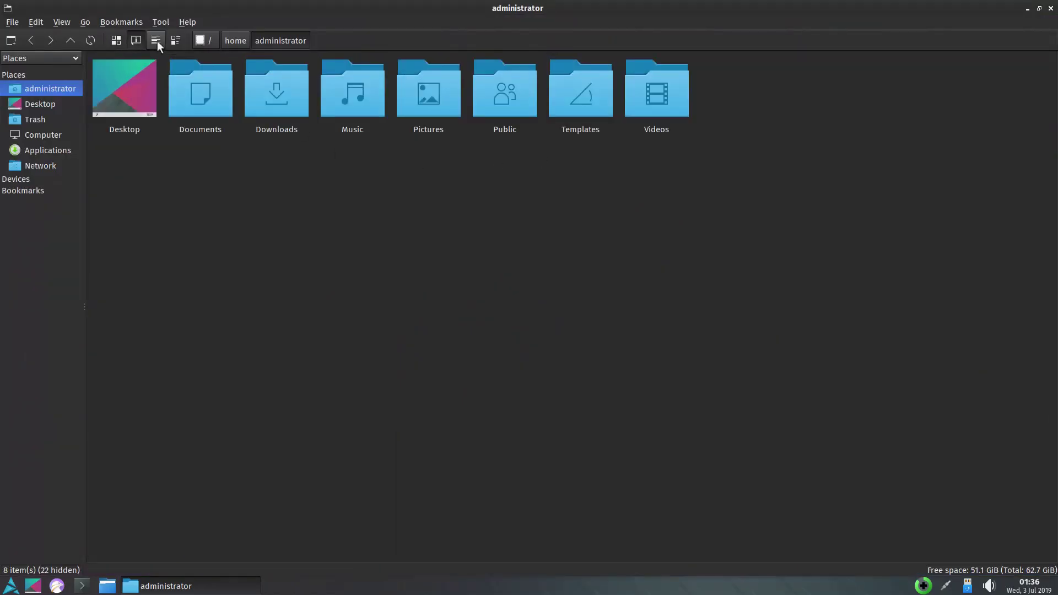
click(157, 41)
click(174, 38)
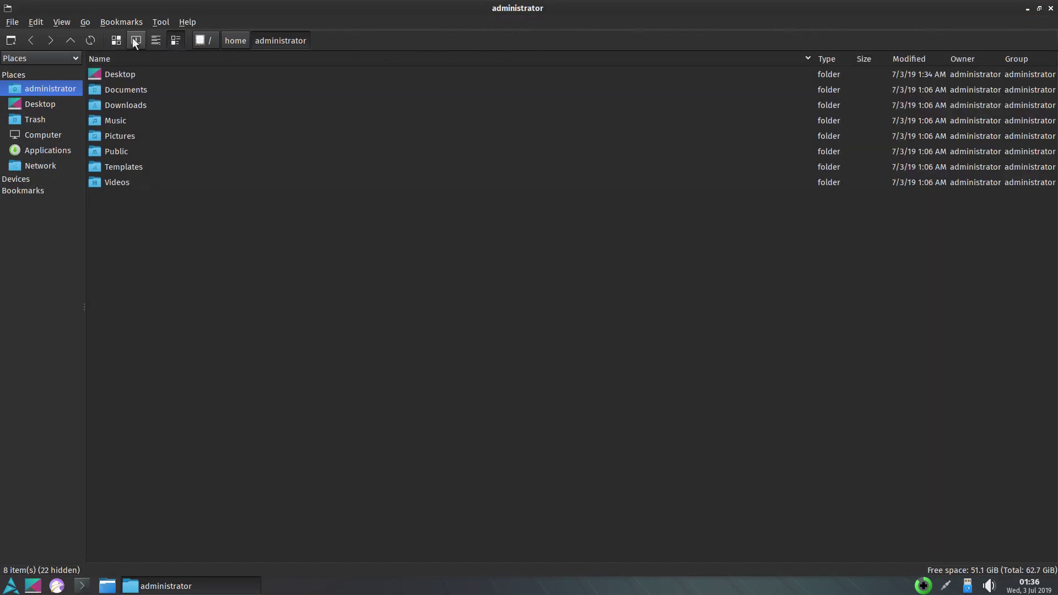
click(135, 40)
- View the file manager's About information and close it
click(182, 21)
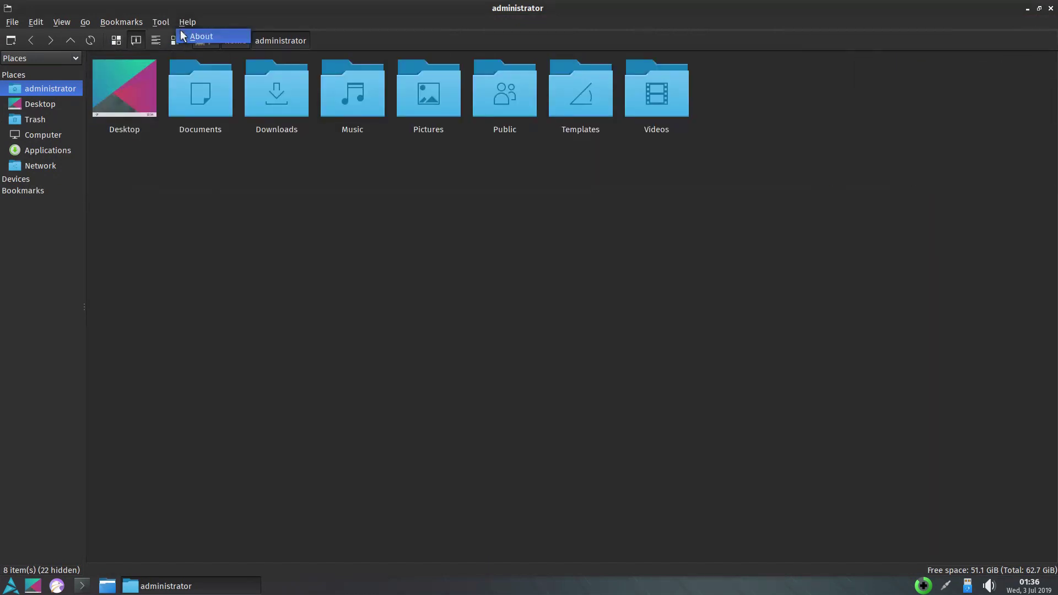
click(200, 35)
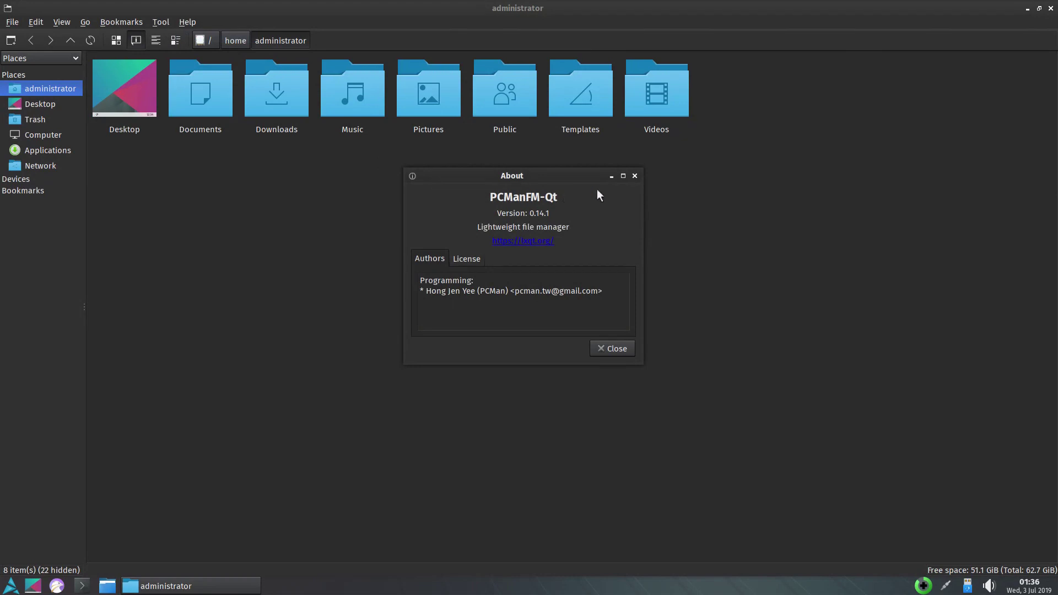
click(635, 177)
- Turn on the file manager's Split View and close the window
click(67, 23)
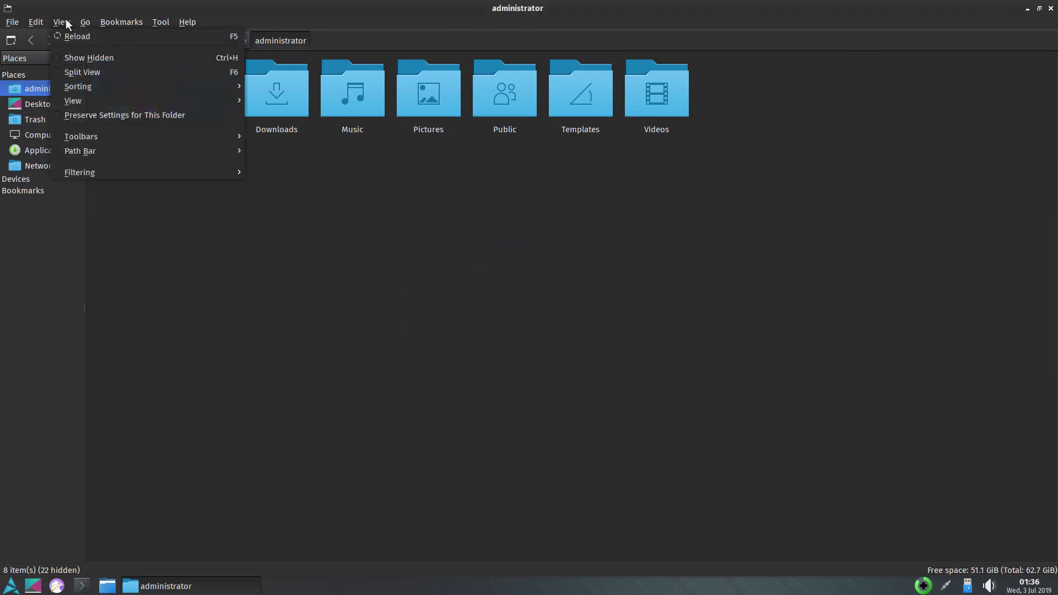
click(72, 72)
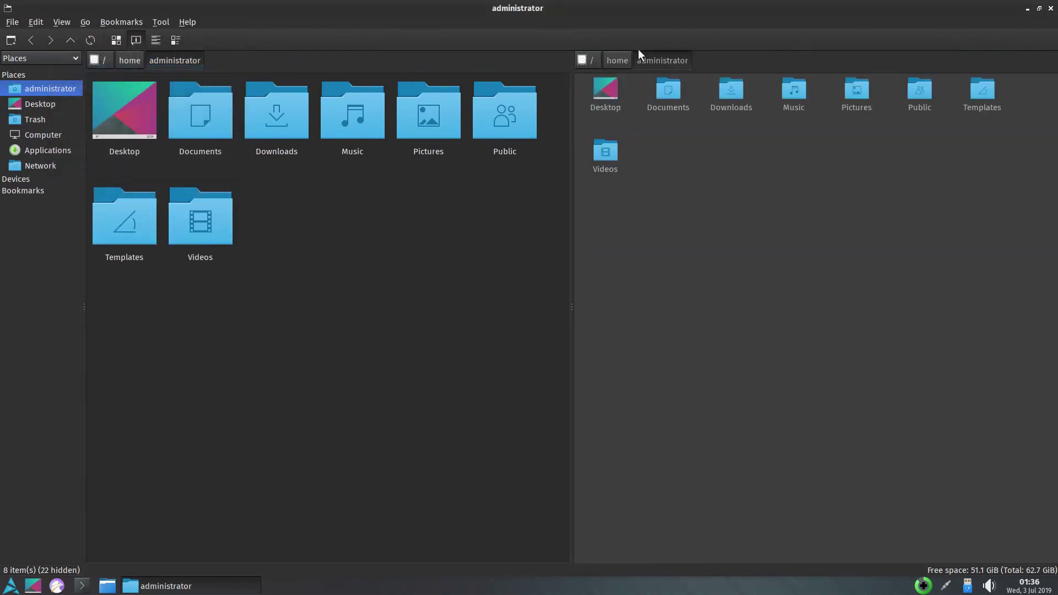
click(1051, 9)
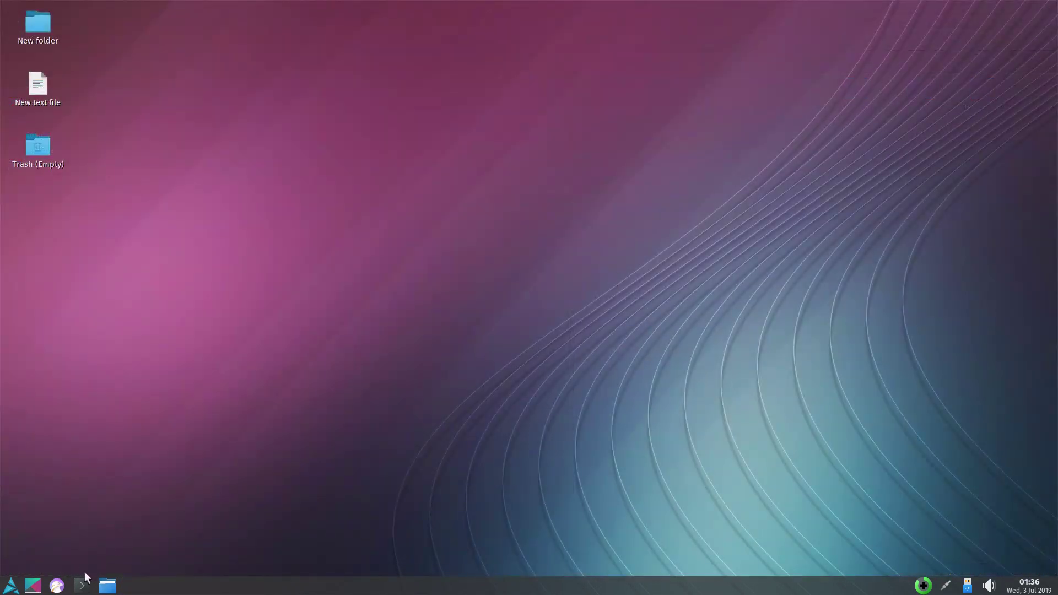
- Check the kernel release with "uname -r" in a maximised terminal, highlight the version line, and close the terminal
key(ctrl+alt+t)
text(uname -r)
key(Return)
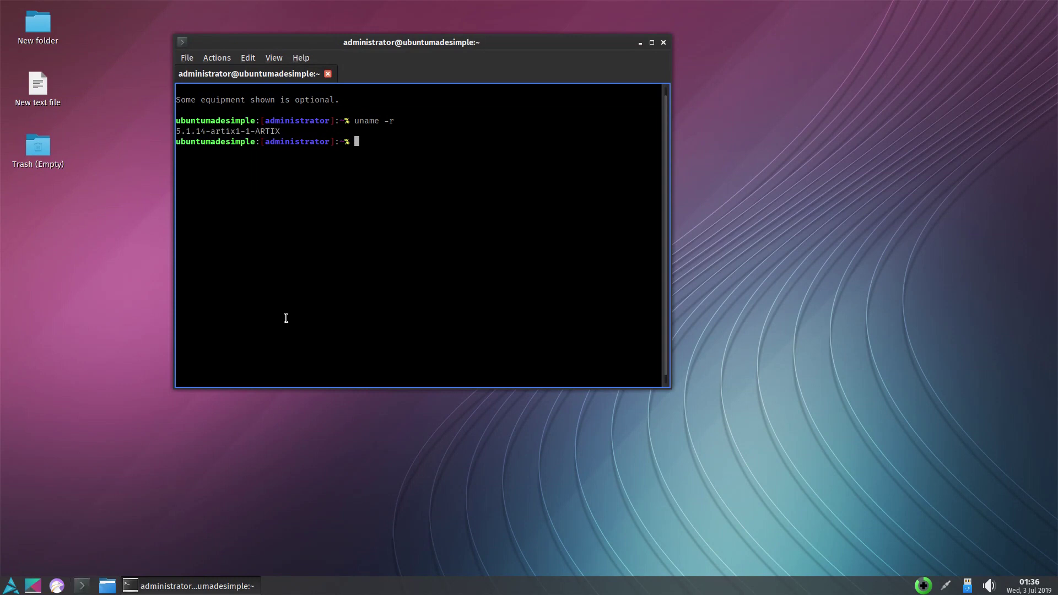
drag(446, 37, 782, 20)
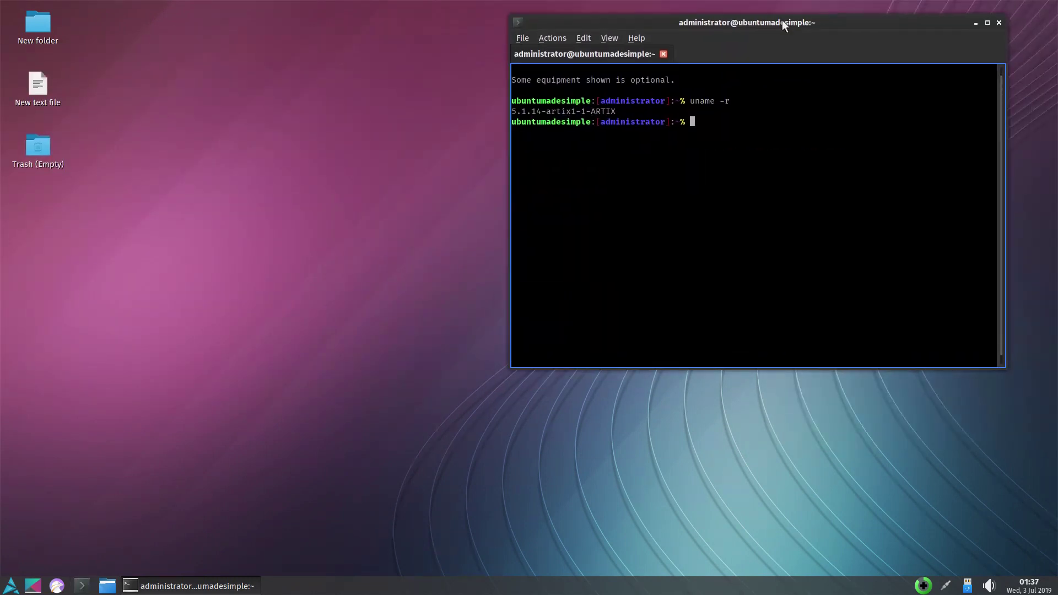
double_click(782, 19)
drag(117, 95, 5, 99)
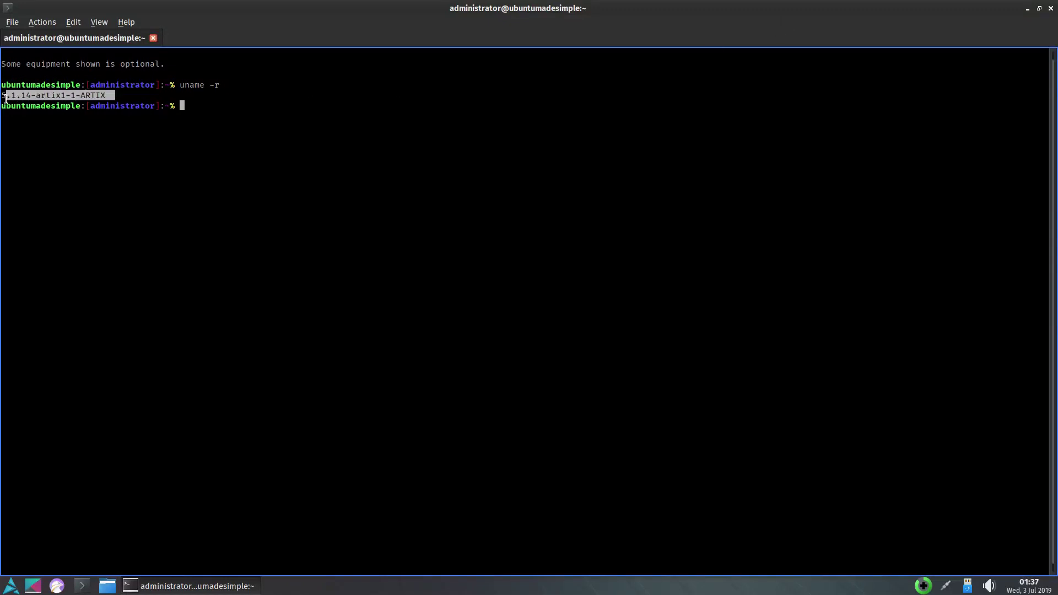
click(1052, 10)
- Browse the application menu's categories down to Preferences and LXQt settings, and view and close About LXQt
click(14, 586)
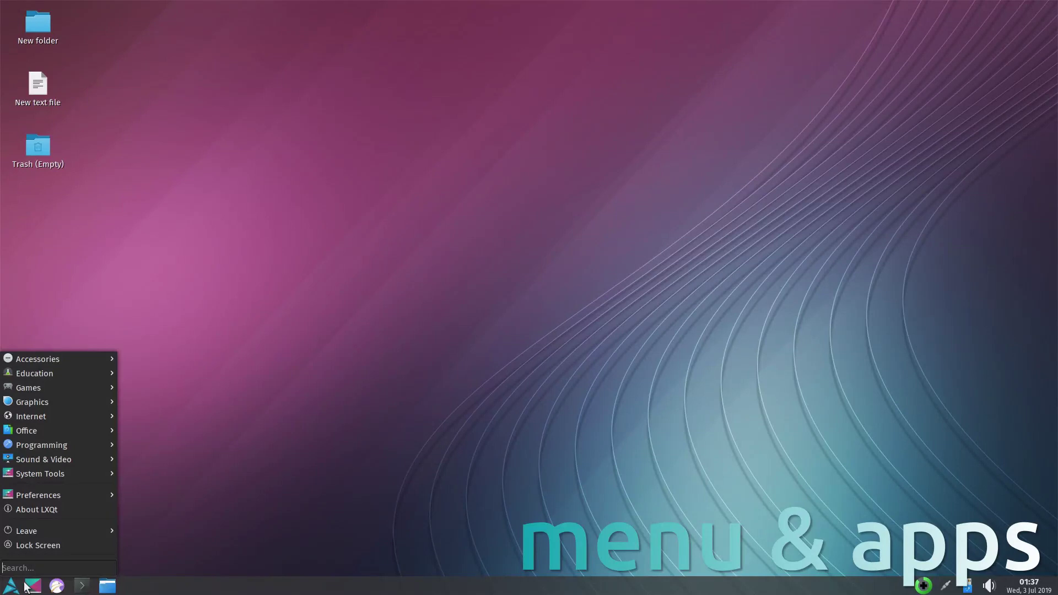
click(55, 586)
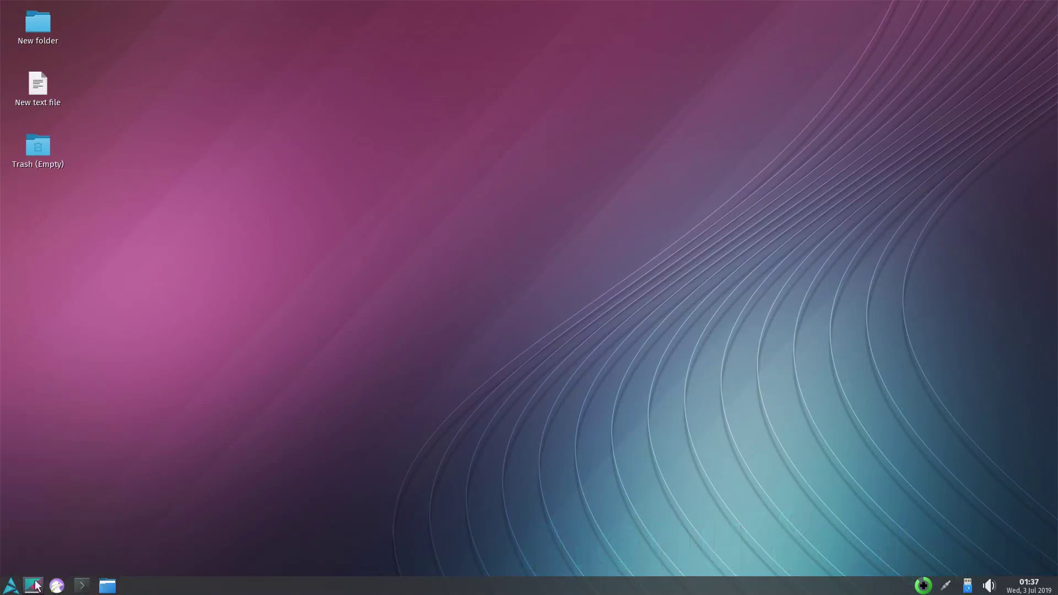
click(13, 586)
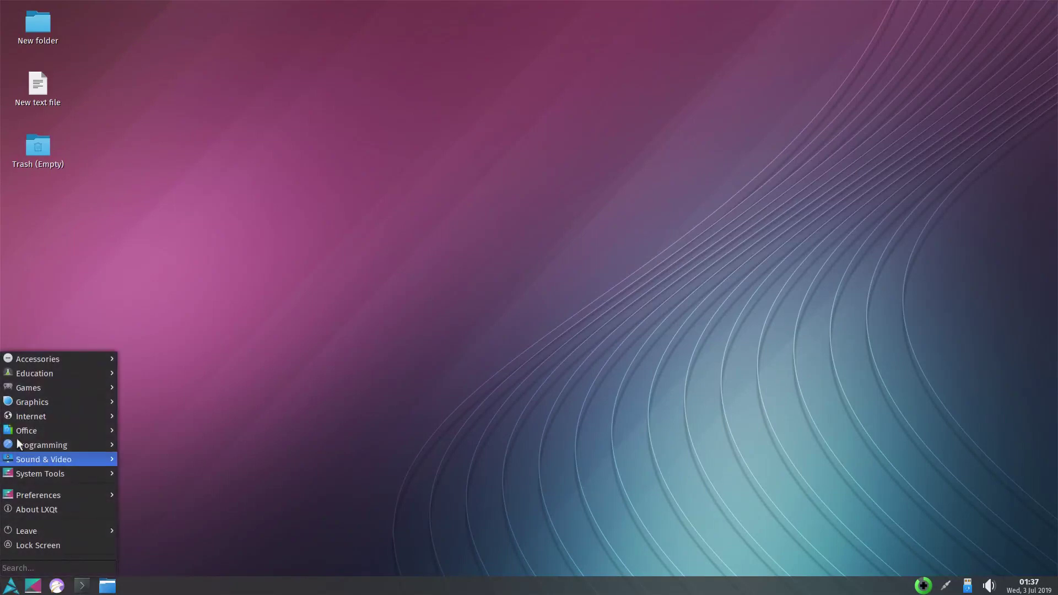
mouse_move(23, 359)
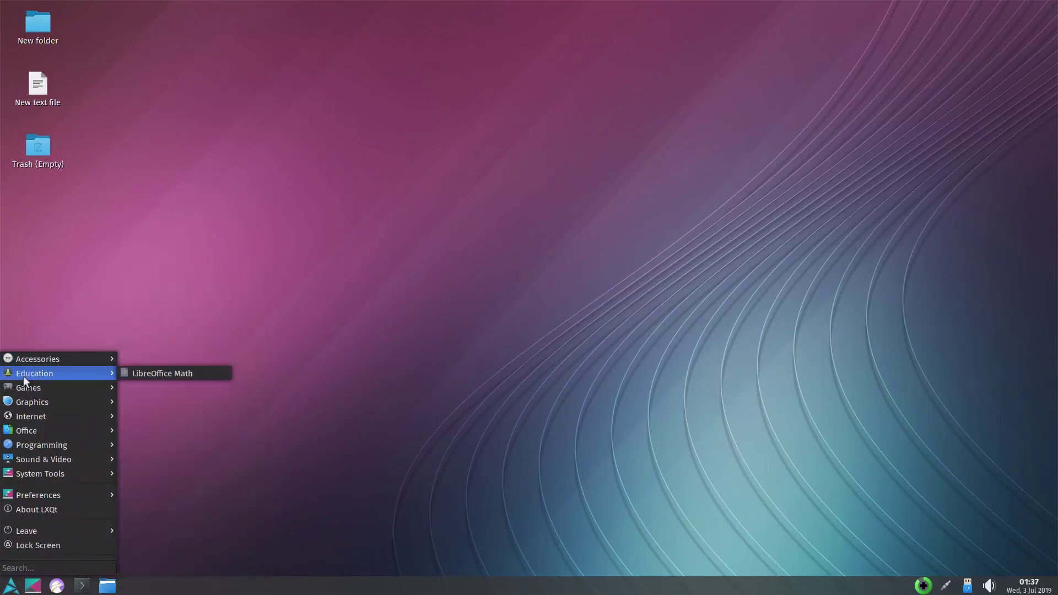
mouse_move(24, 384)
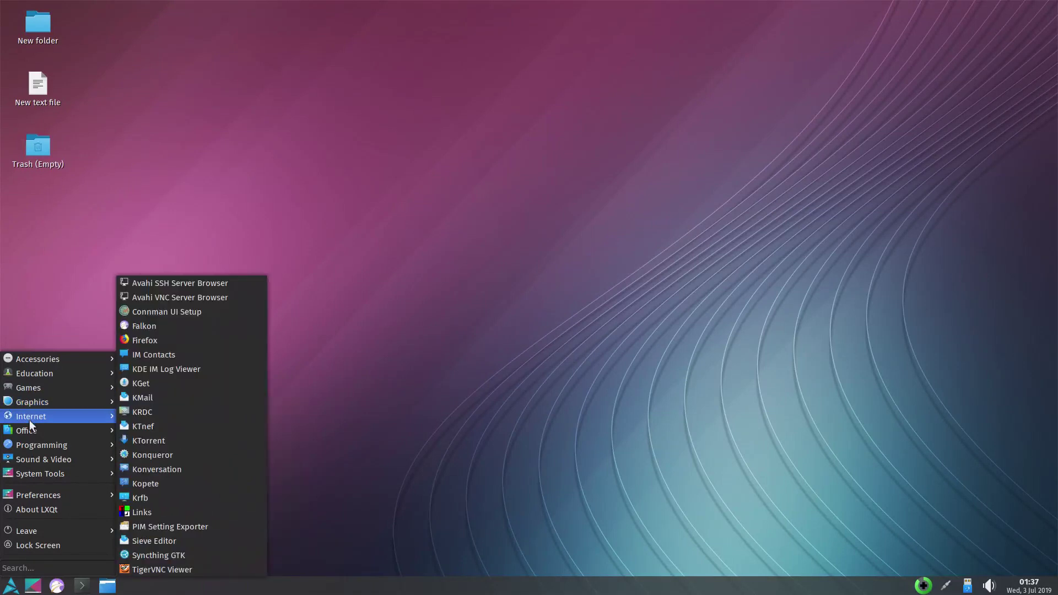
mouse_move(30, 433)
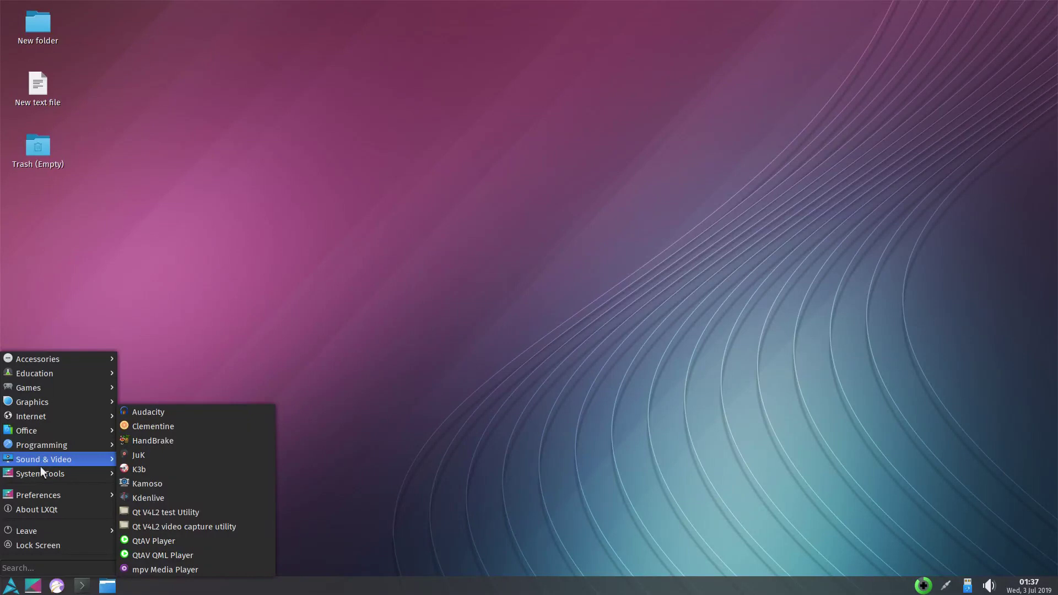
mouse_move(41, 470)
mouse_move(82, 494)
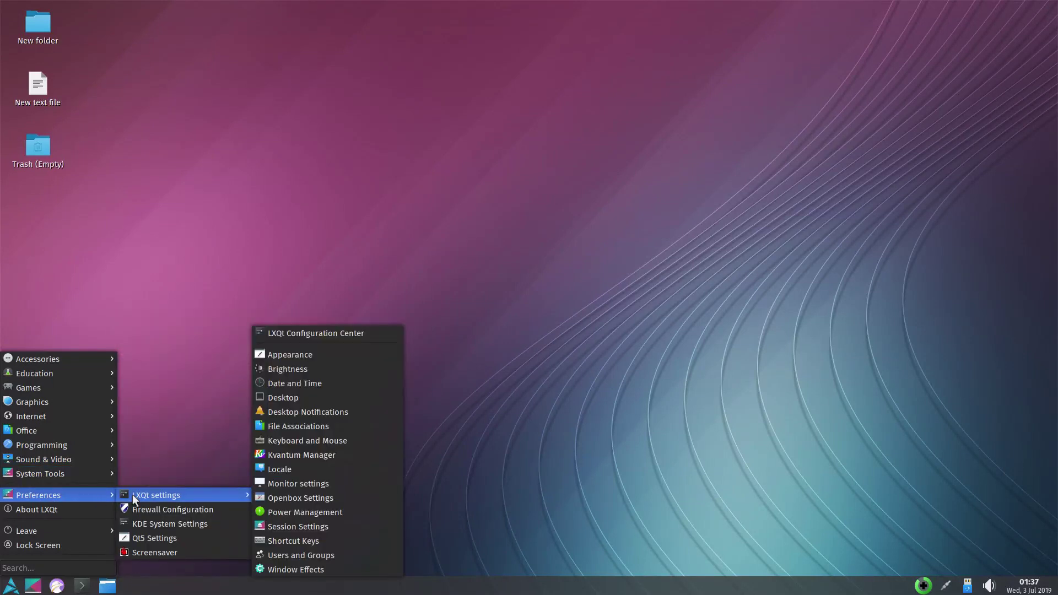
click(71, 510)
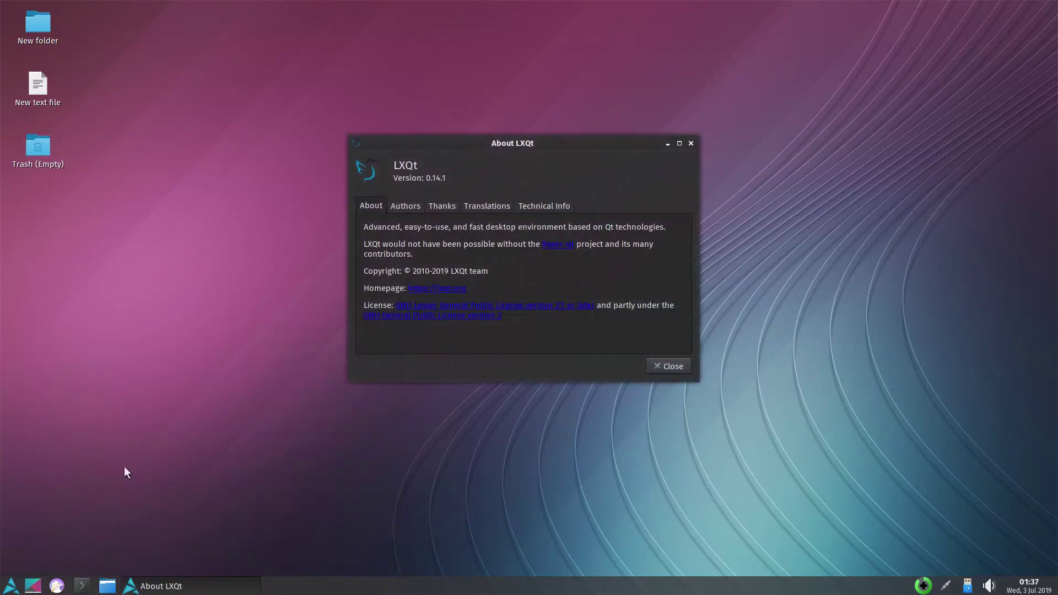
click(691, 144)
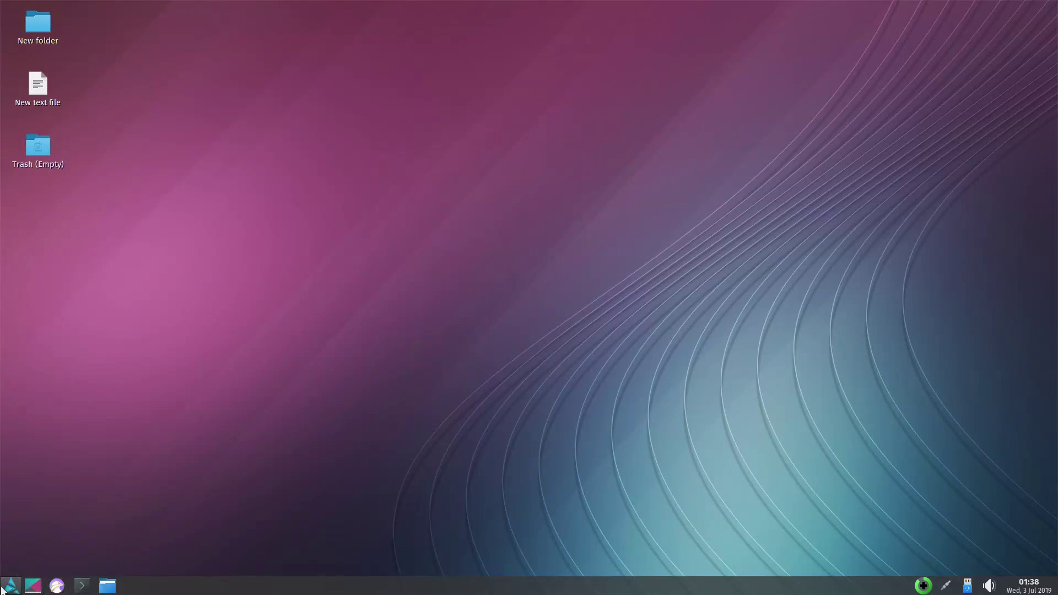
- Lock the screen and unlock the session by entering the account password
click(3, 588)
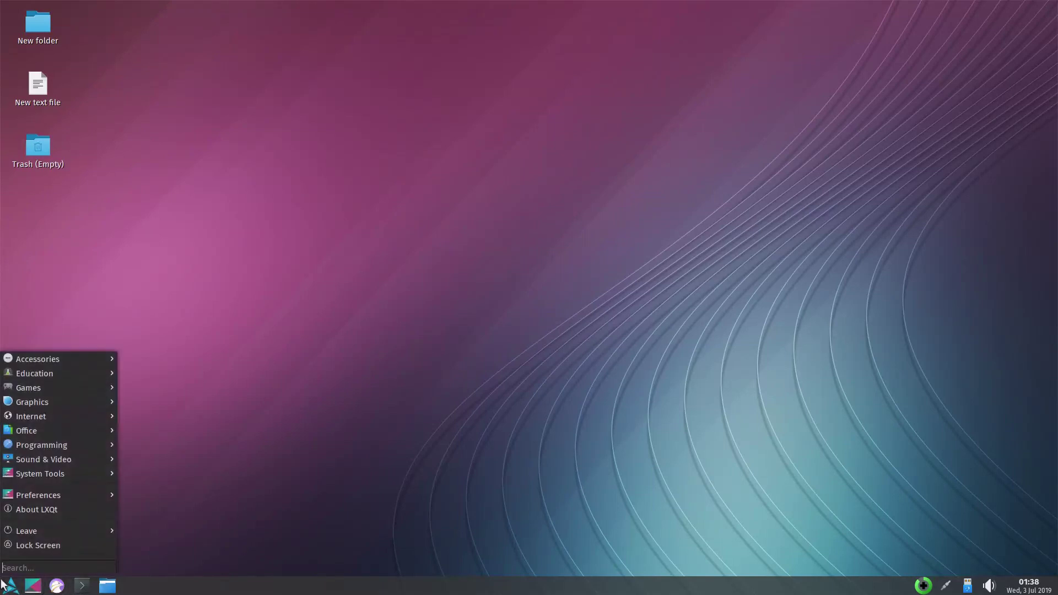
click(22, 543)
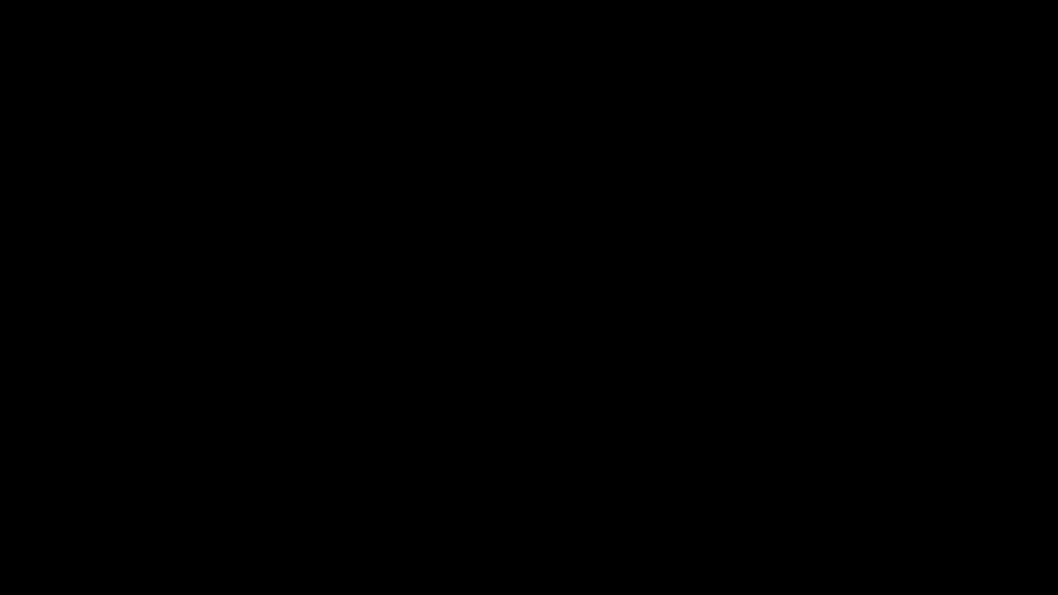
mouse_move(253, 440)
text(******)
key(Return)
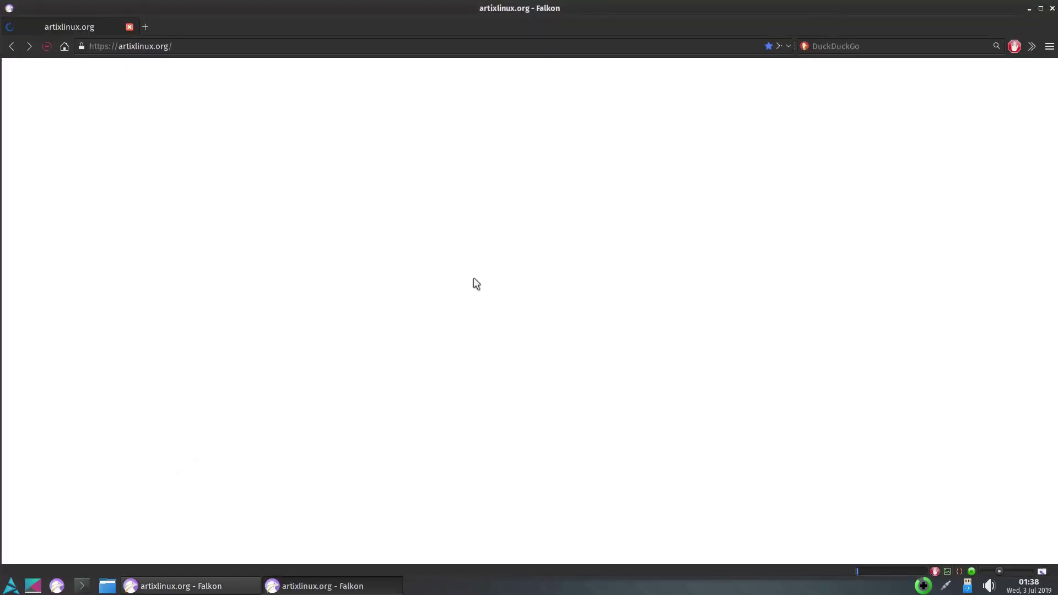
- Search the application menu for "ks" and launch KSysGuard
click(10, 587)
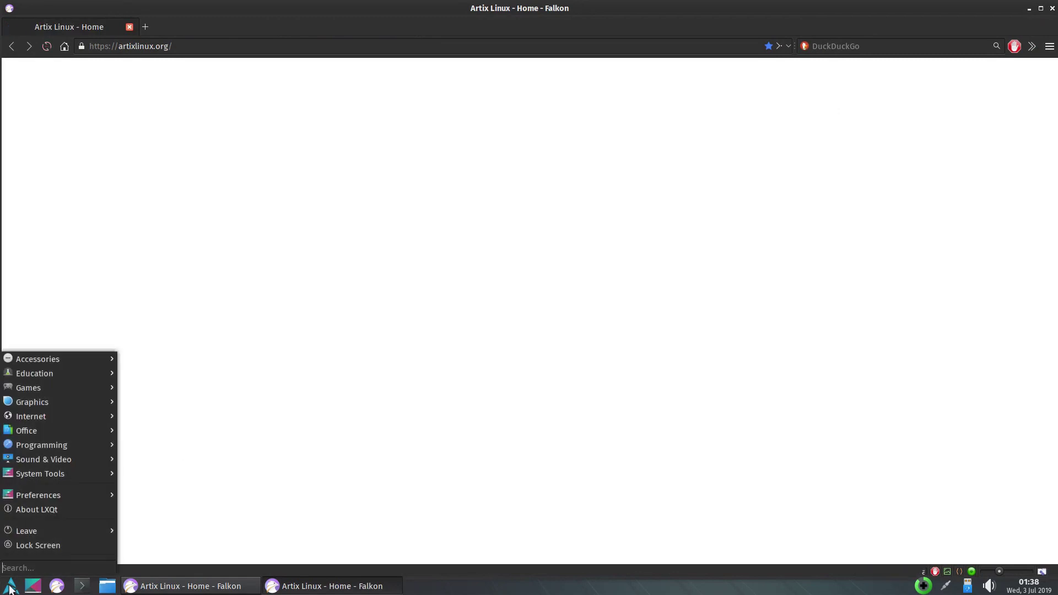
text(ks)
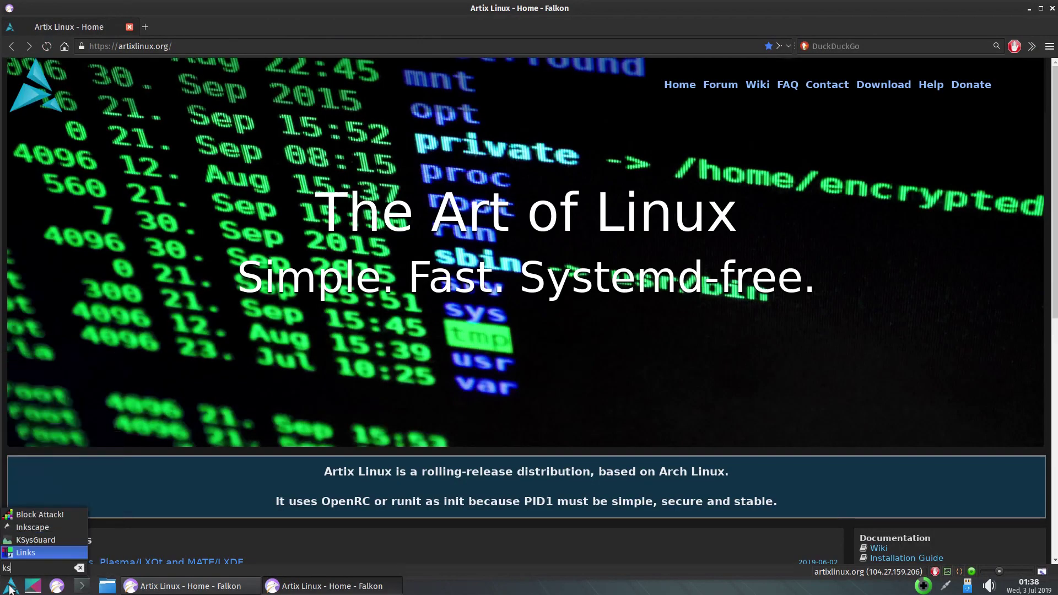
click(12, 540)
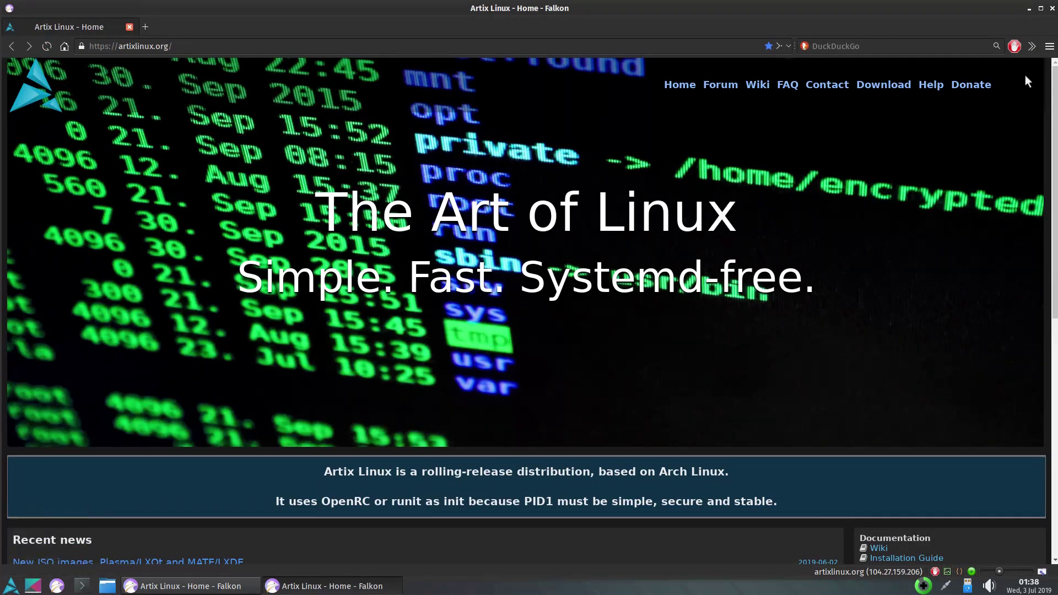
- View and close About Falkon, and close the open browser windows
click(1050, 46)
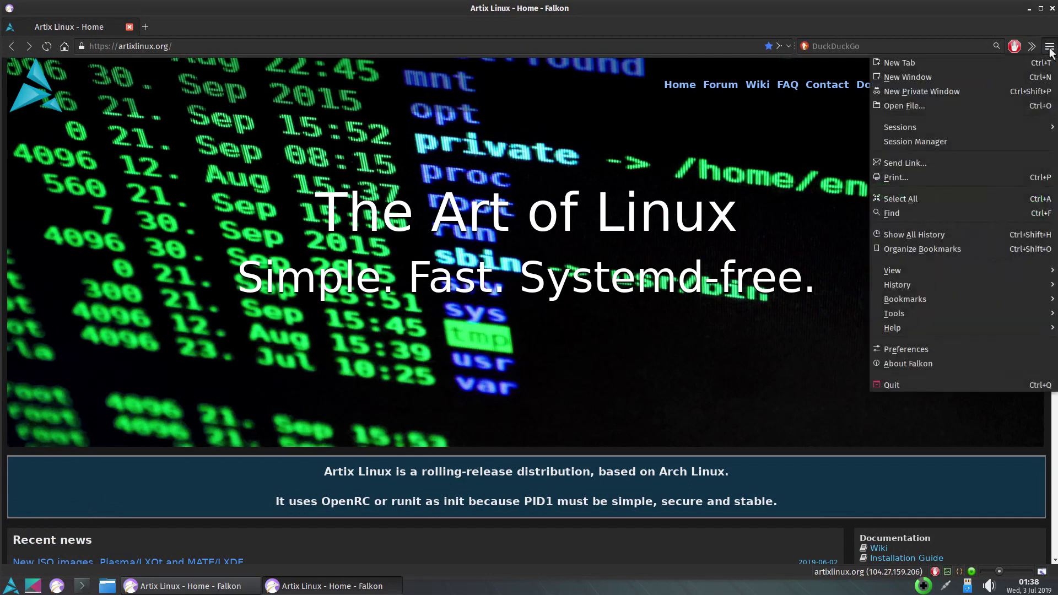
click(990, 361)
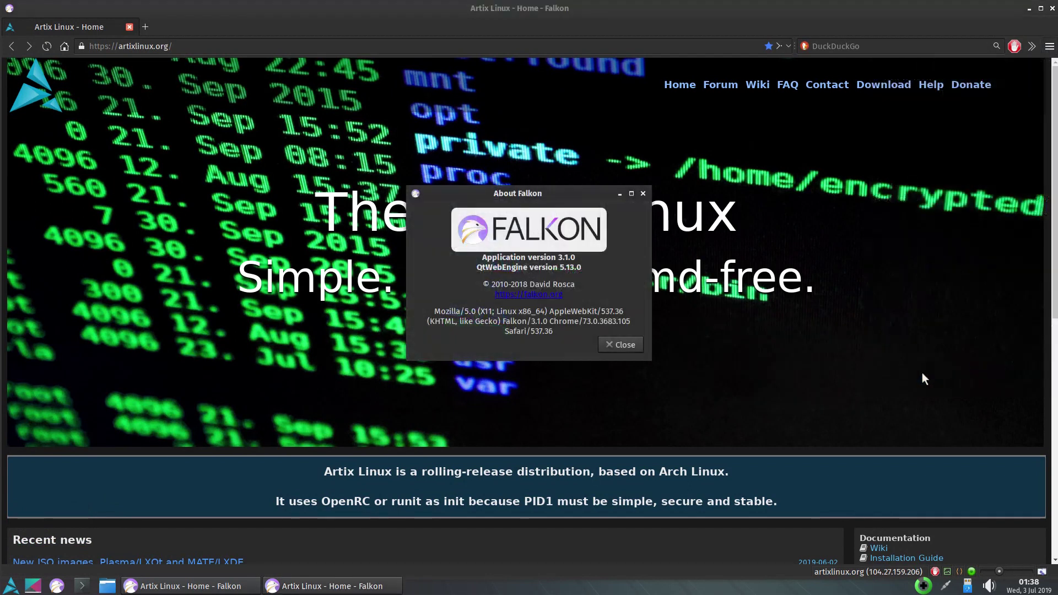
click(615, 344)
click(1053, 8)
key(ctrl+Escape)
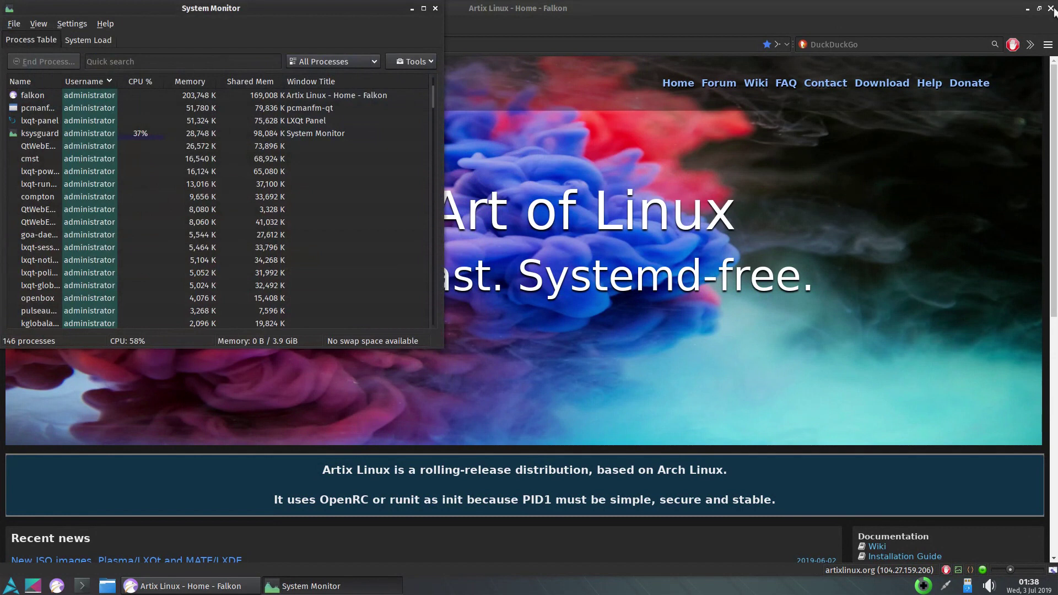
click(1052, 9)
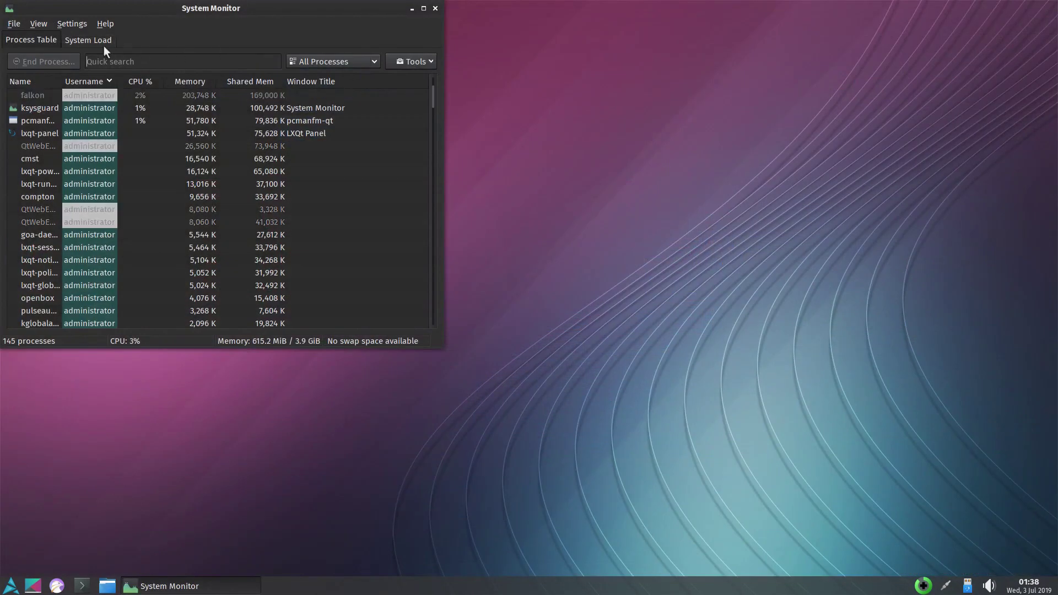
- Show System Monitor's System Load graphs and place the window, shrunk, in the desktop's upper right corner
click(91, 39)
drag(112, 9, 716, 13)
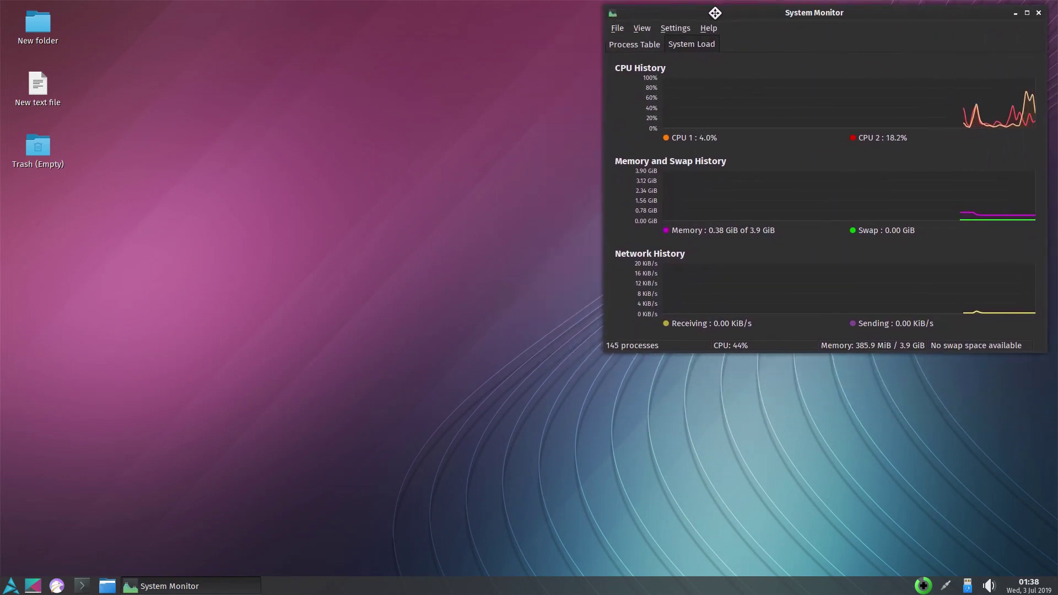
drag(606, 349, 735, 215)
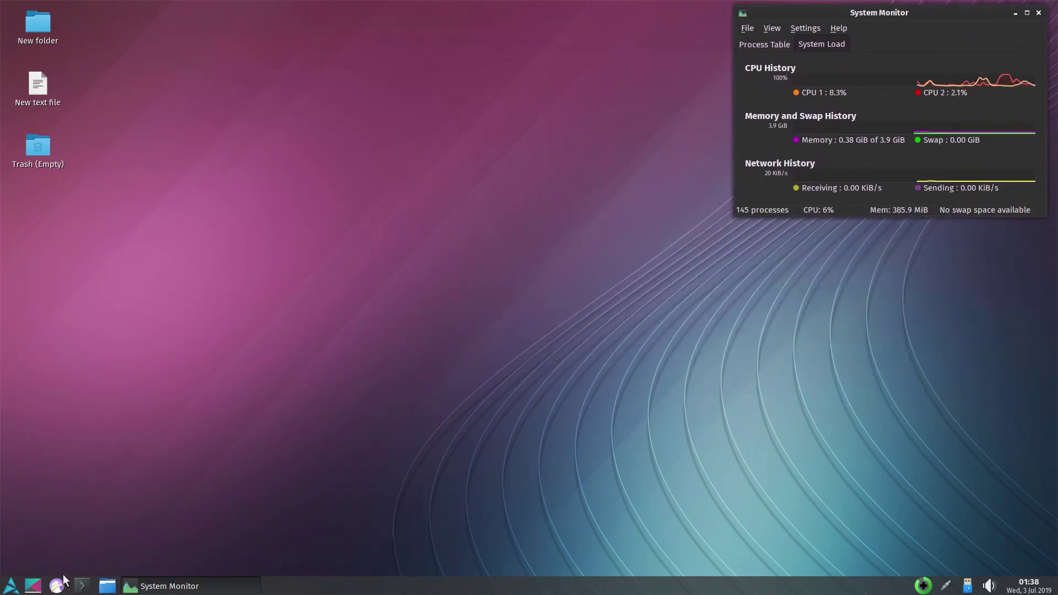
- Search the application menu for "lib" and launch LibreOffice Writer
click(12, 586)
text(ks)
key(BackSpace)
key(BackSpace)
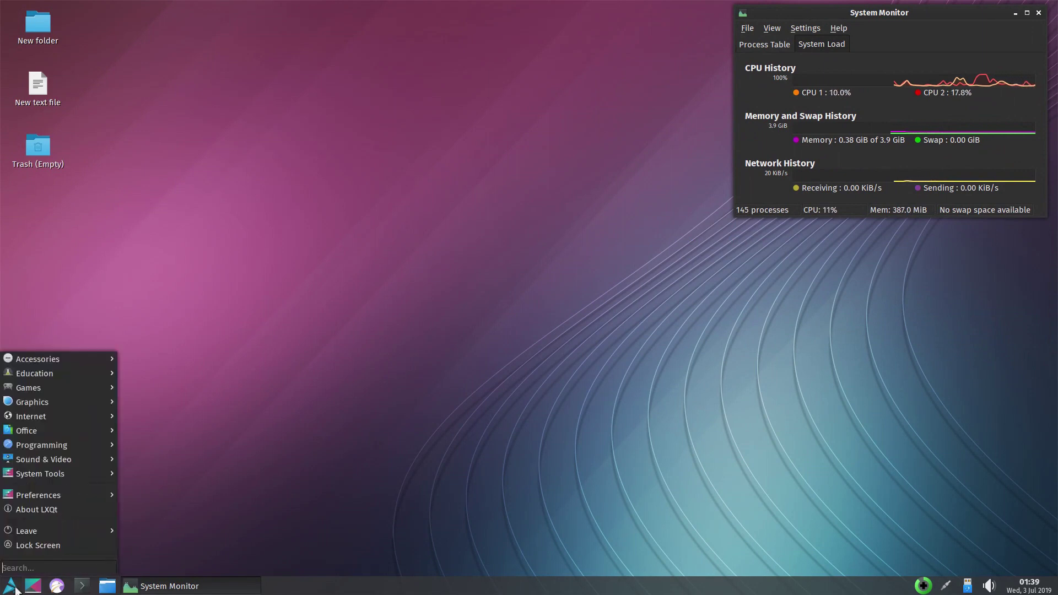
text(lib)
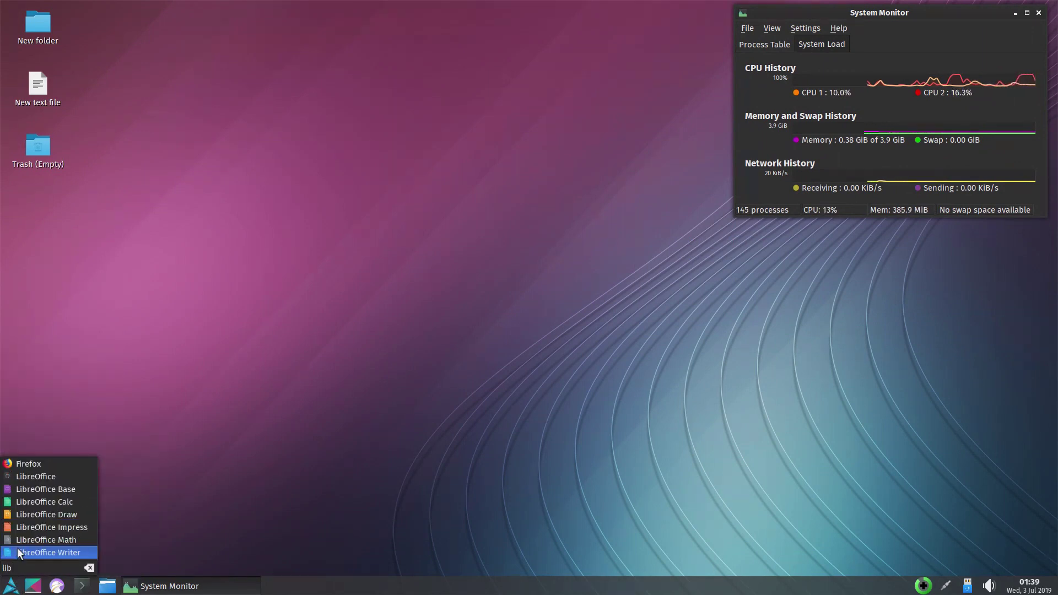
click(18, 549)
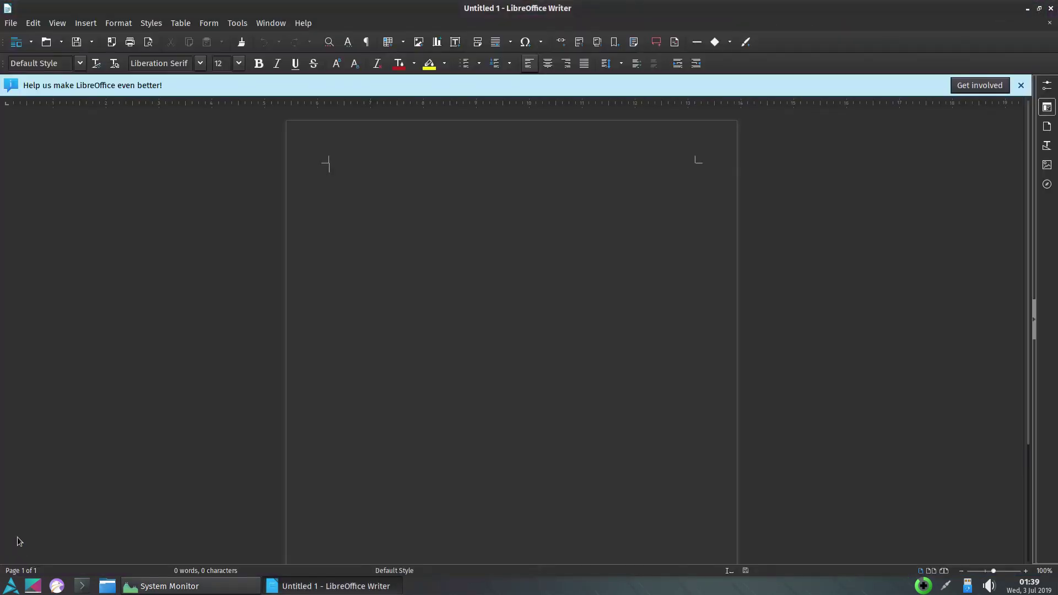
- View the About LibreOffice version information and close it
click(304, 23)
click(401, 290)
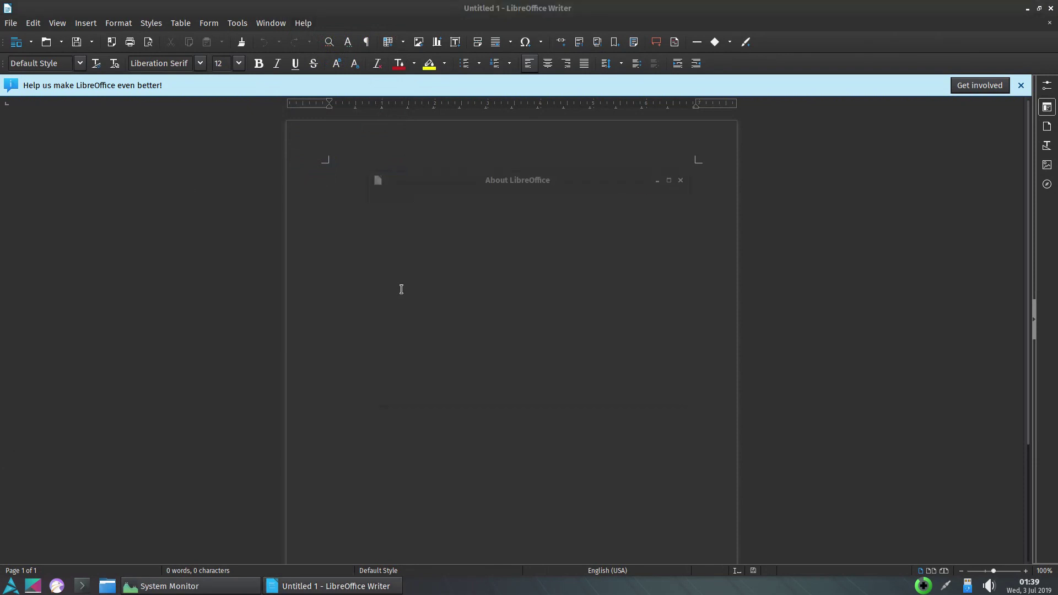
click(643, 385)
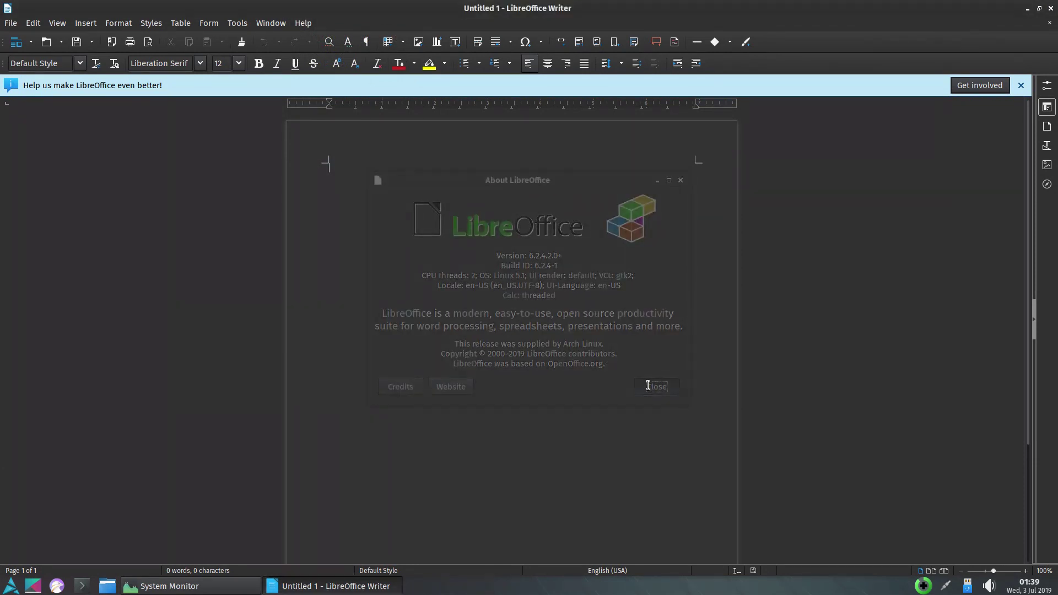
- Switch Writer's user interface to Tabbed and close Writer
click(56, 21)
mouse_move(88, 68)
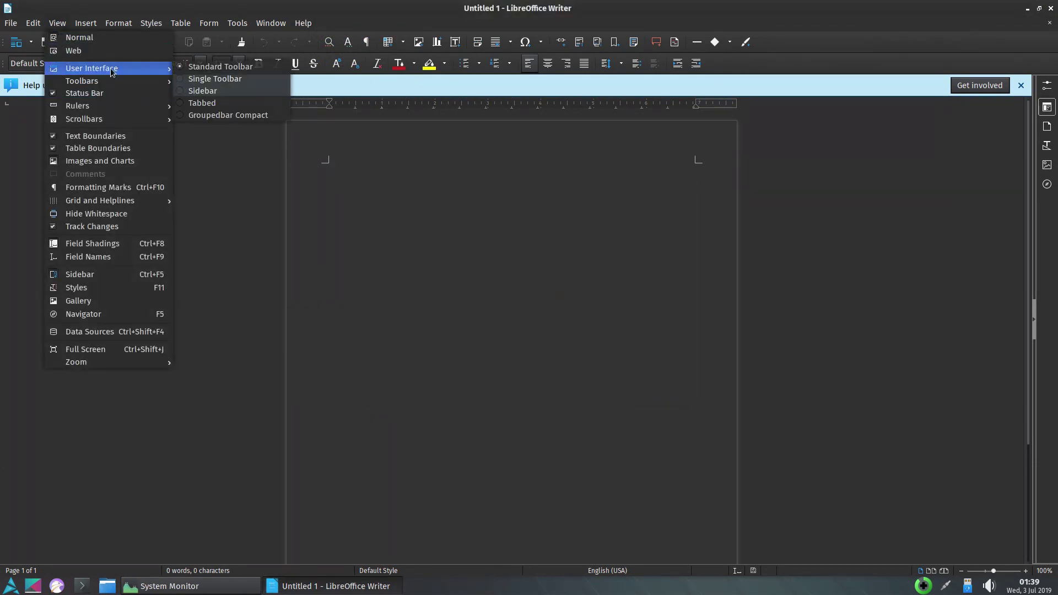
click(197, 102)
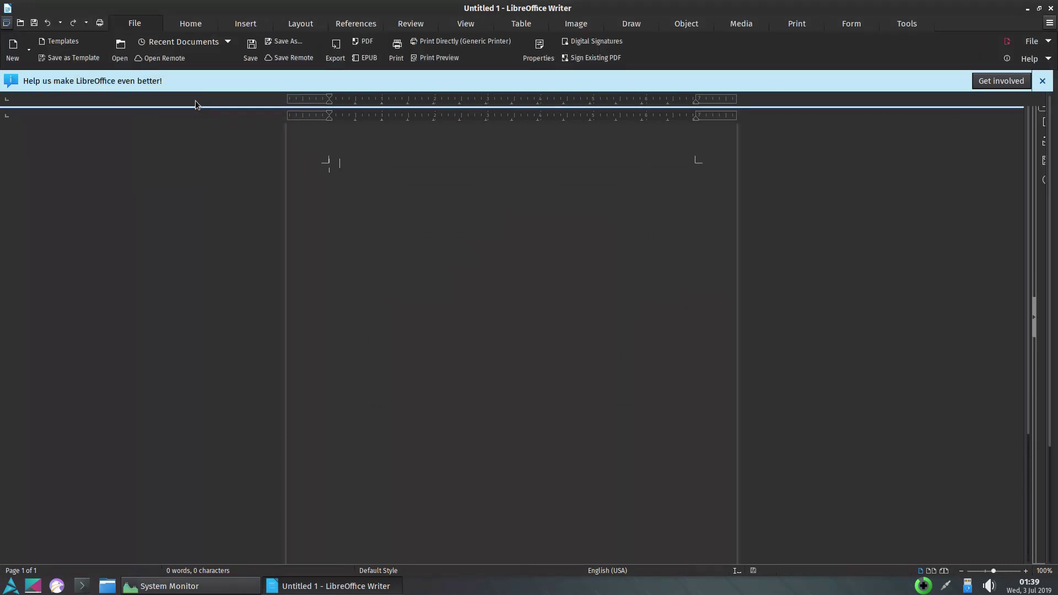
click(1051, 7)
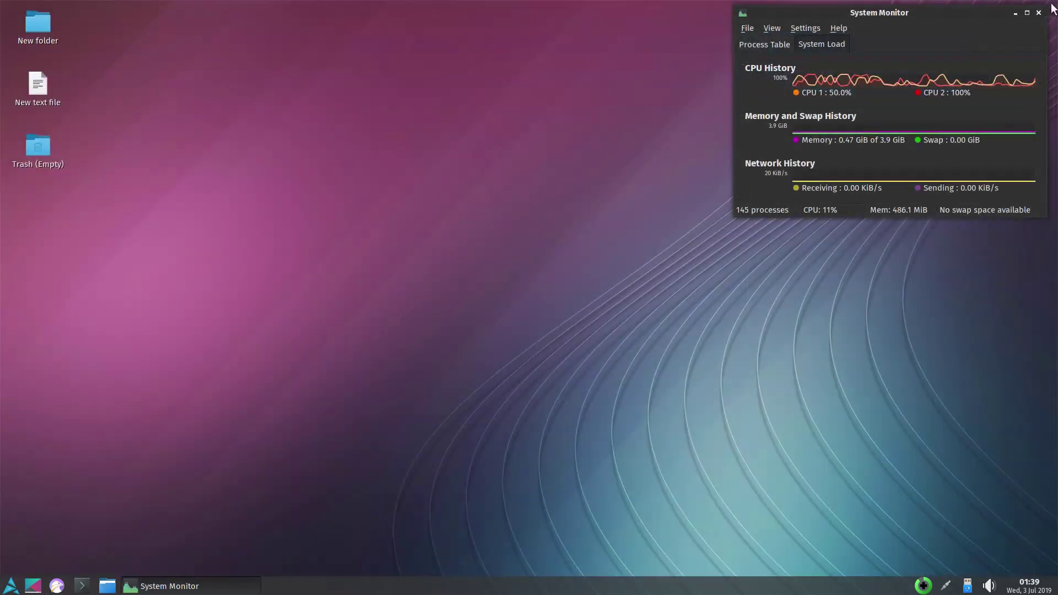
- Open the LXQt Configuration Center from the application menu's LXQt settings and maximise its window
click(10, 585)
text(lib)
key(BackSpace)
key(BackSpace)
key(BackSpace)
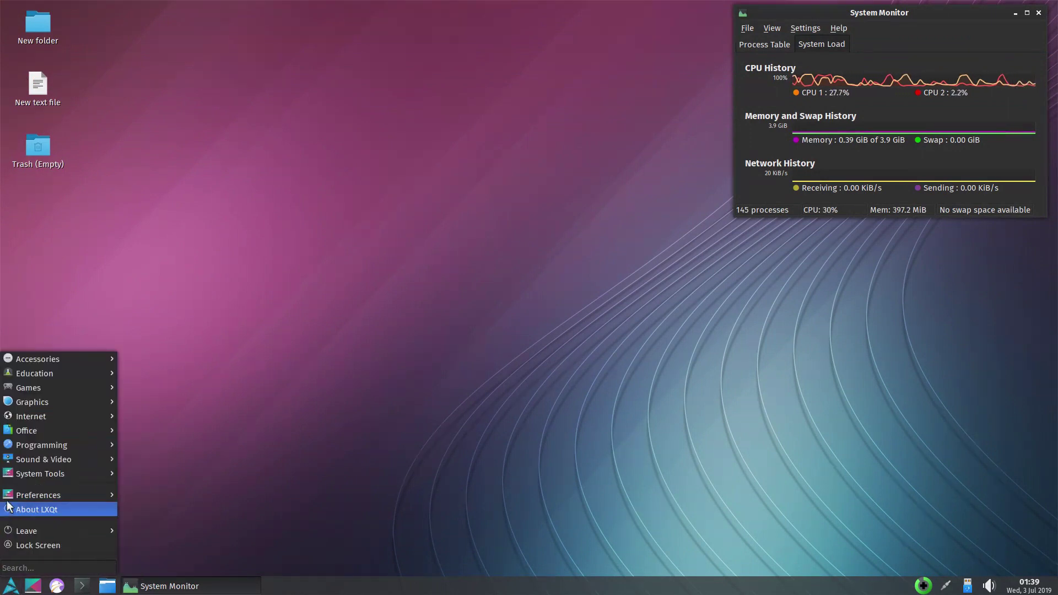
mouse_move(7, 500)
mouse_move(134, 494)
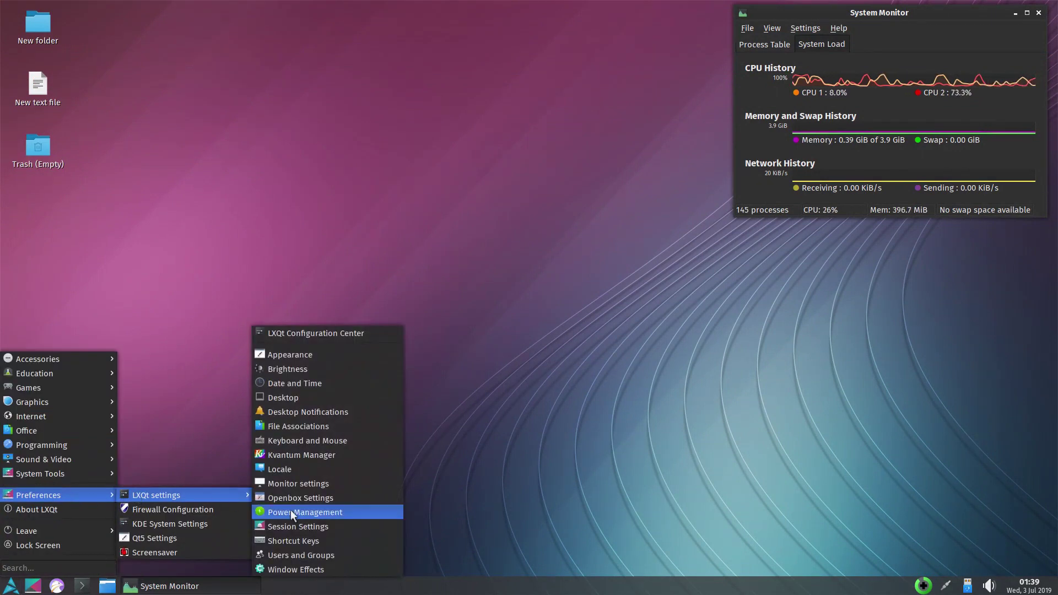
click(274, 334)
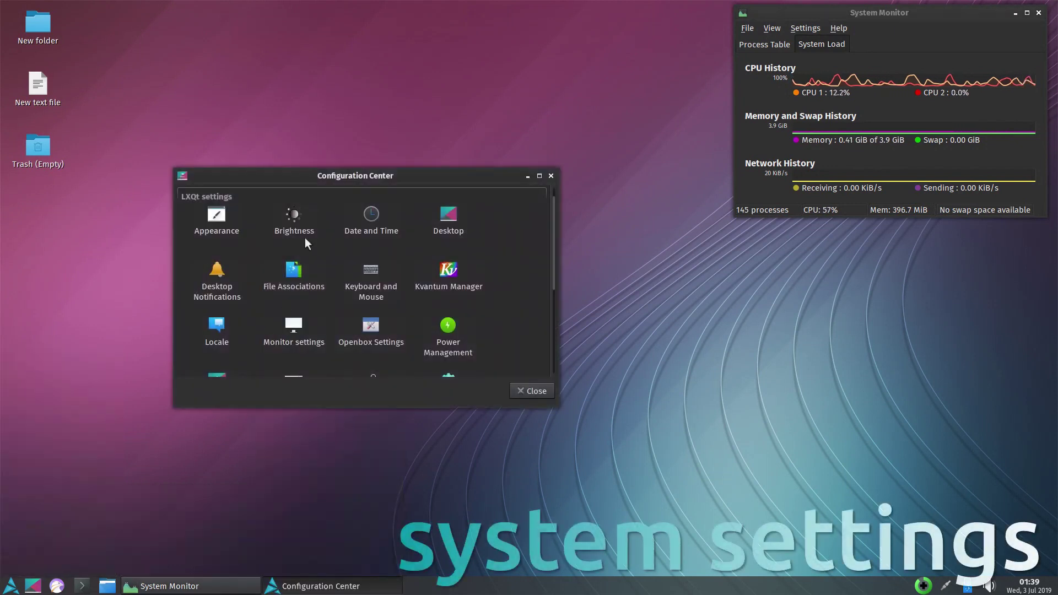
double_click(334, 177)
- Open the Appearance settings and apply kvantum-dark as the Qt style
double_click(43, 48)
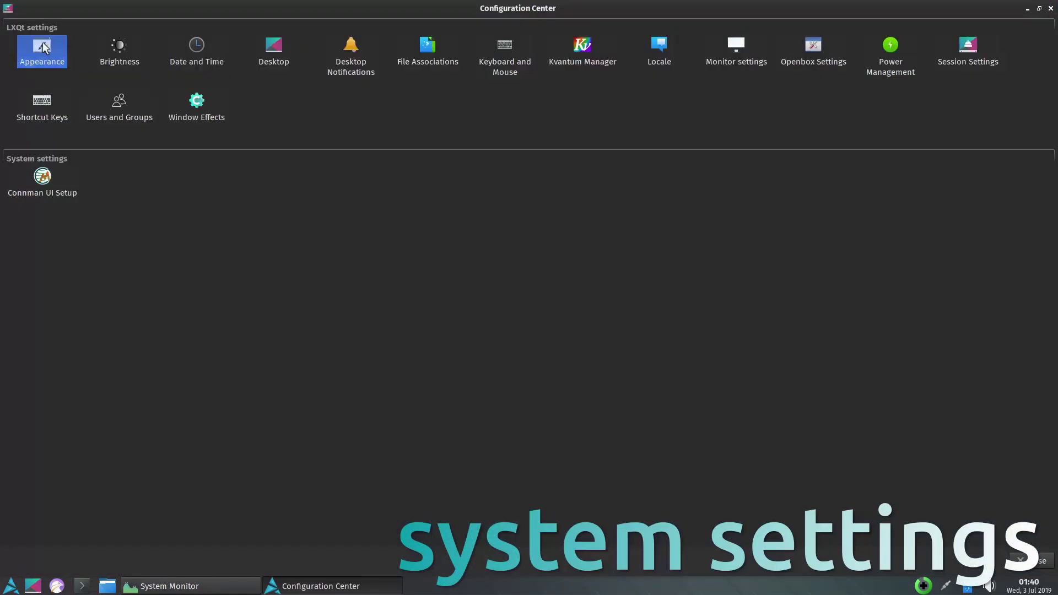
click(555, 172)
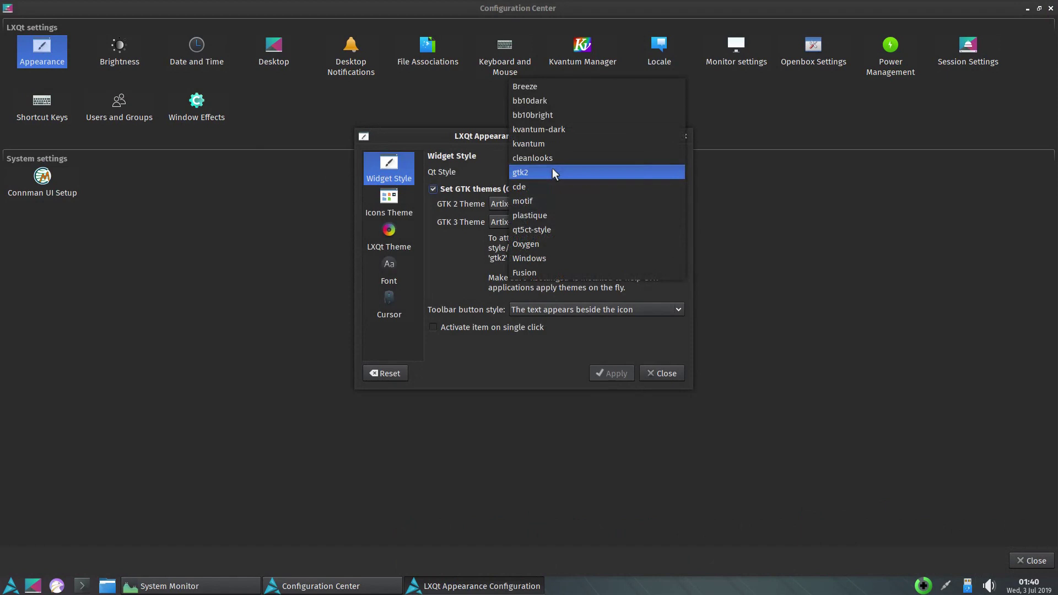
click(544, 130)
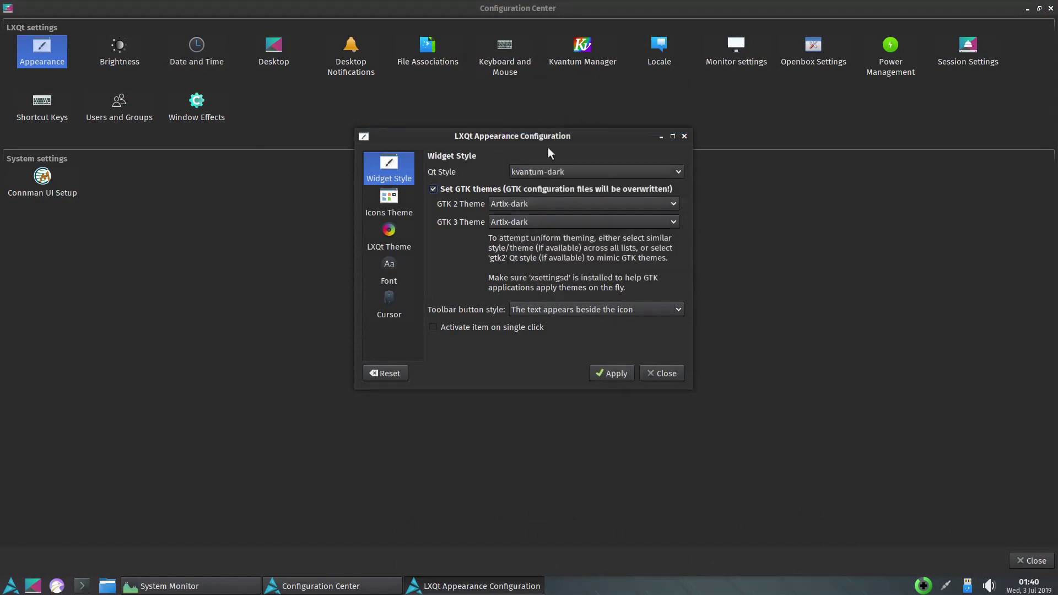
click(618, 373)
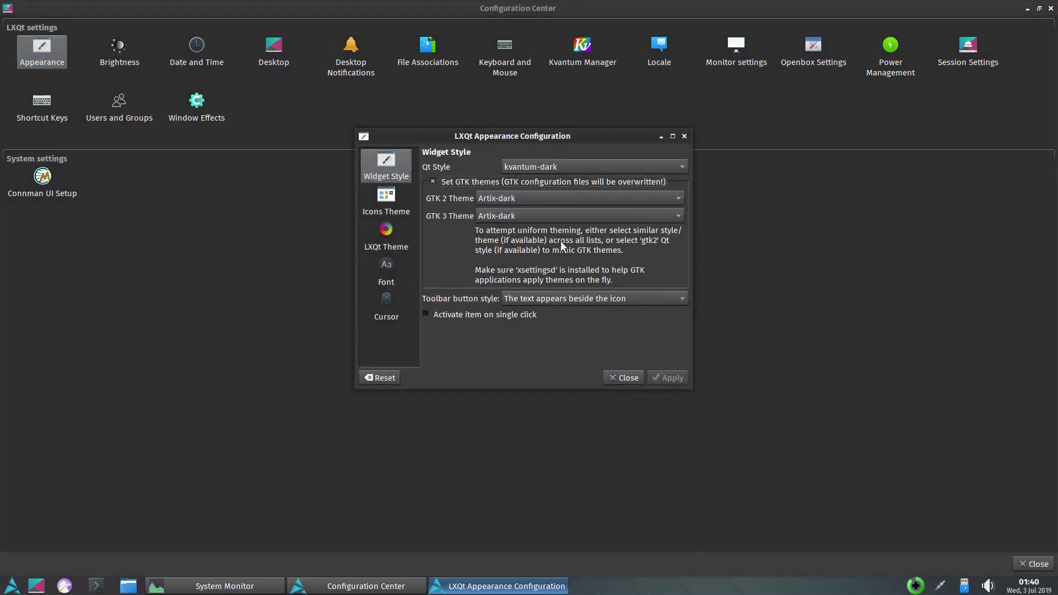
- Examine the GTK 2 theme choice and the available icon themes
click(539, 200)
click(540, 199)
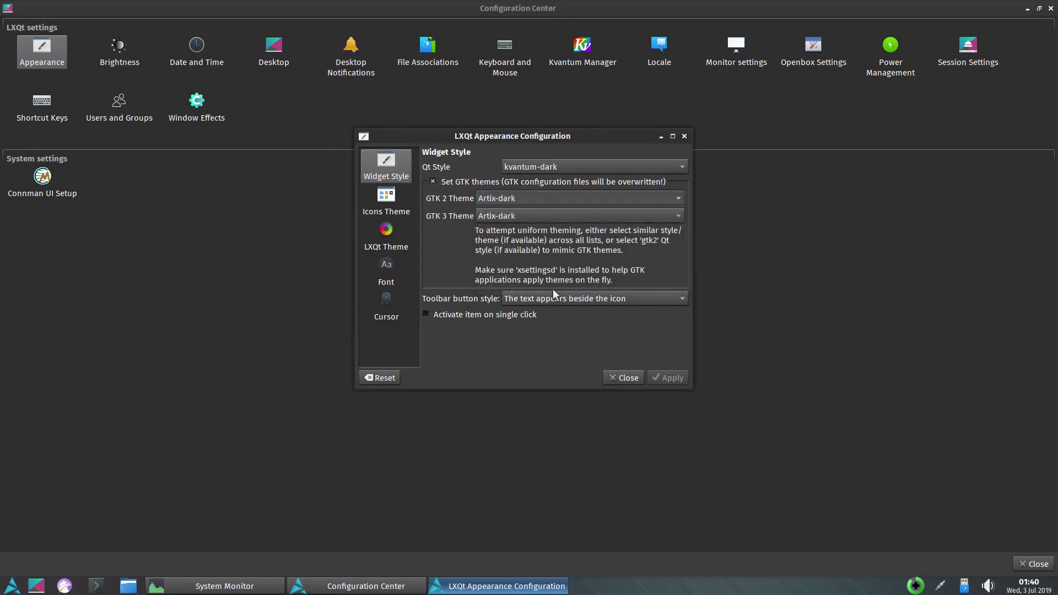
click(387, 203)
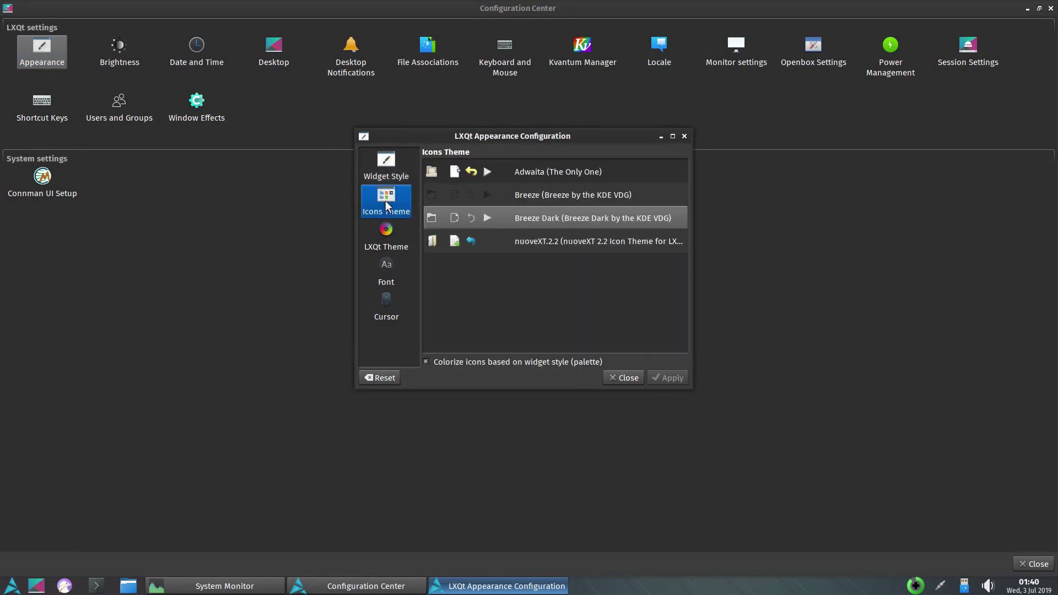
- Apply the Light LXQt theme and check how the application menu looks with it
click(388, 229)
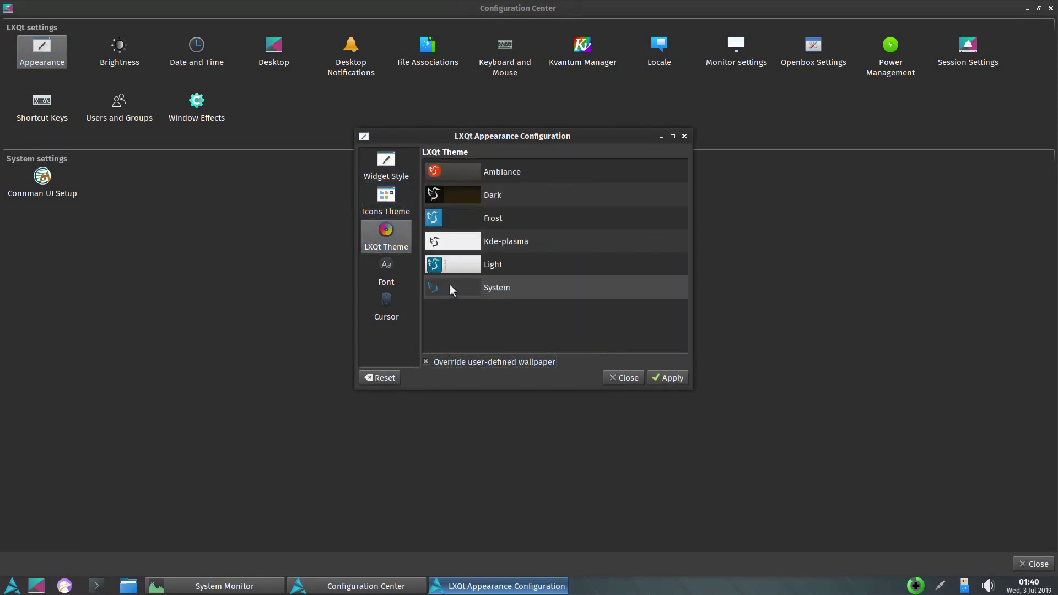
click(445, 265)
click(657, 376)
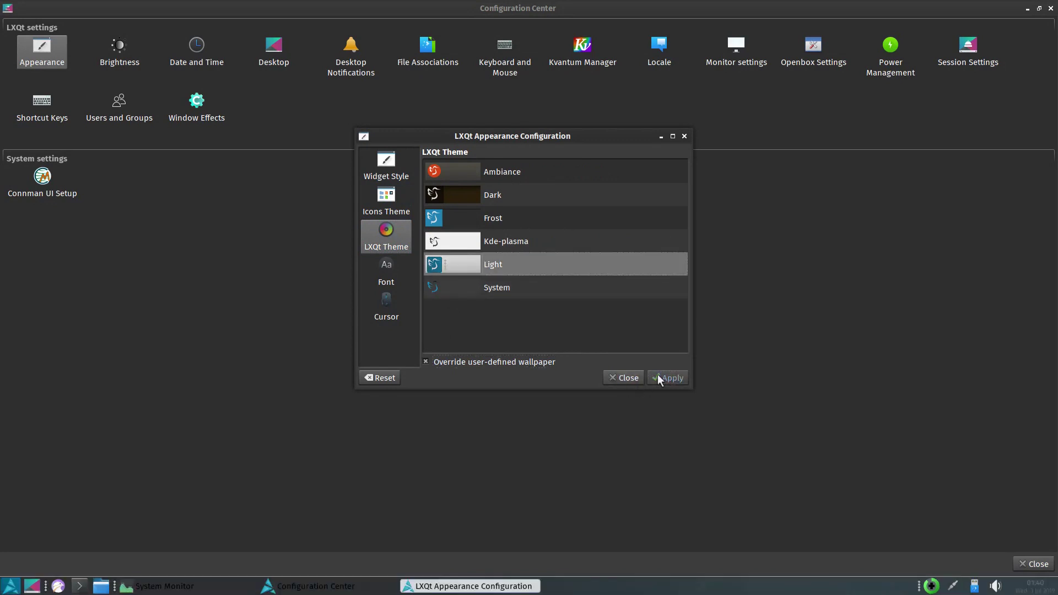
click(9, 590)
click(442, 272)
- Apply the Dark LXQt theme and check how the application menu looks with it
click(476, 200)
click(674, 378)
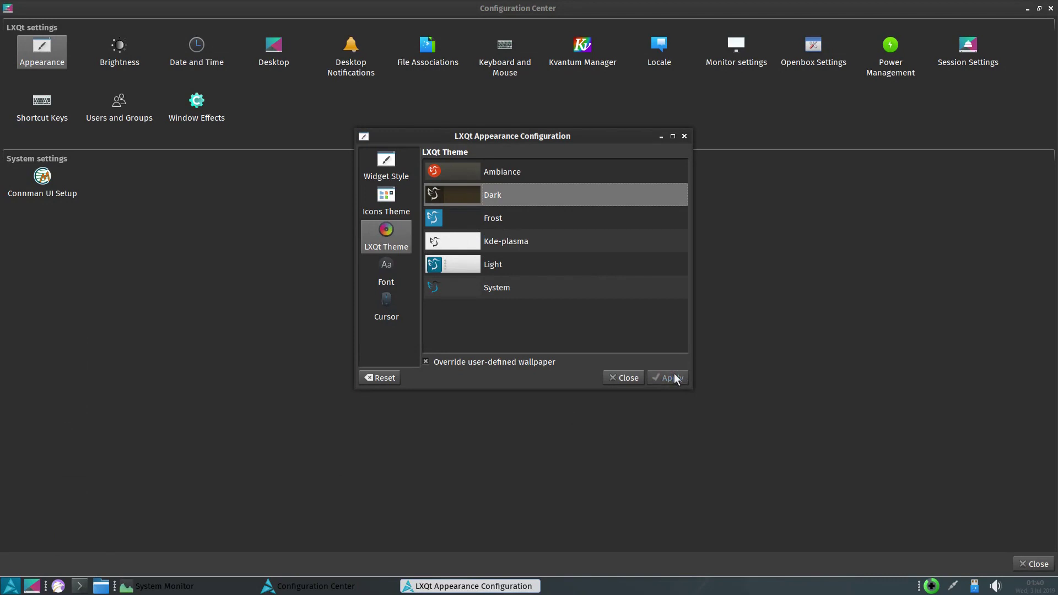
click(11, 587)
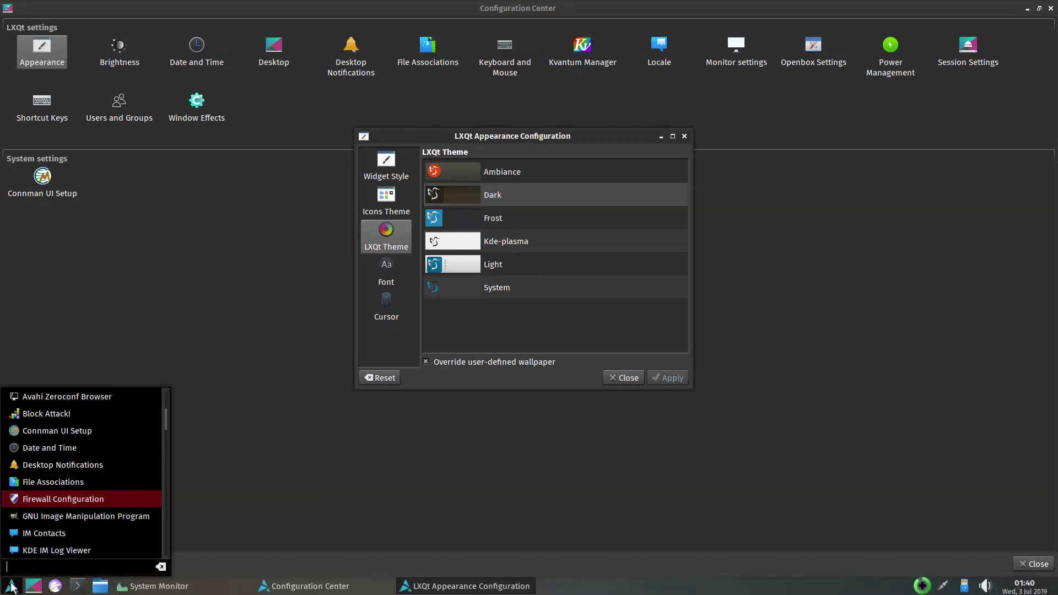
- Close the application menu and apply the System LXQt theme
click(468, 284)
click(468, 286)
click(662, 378)
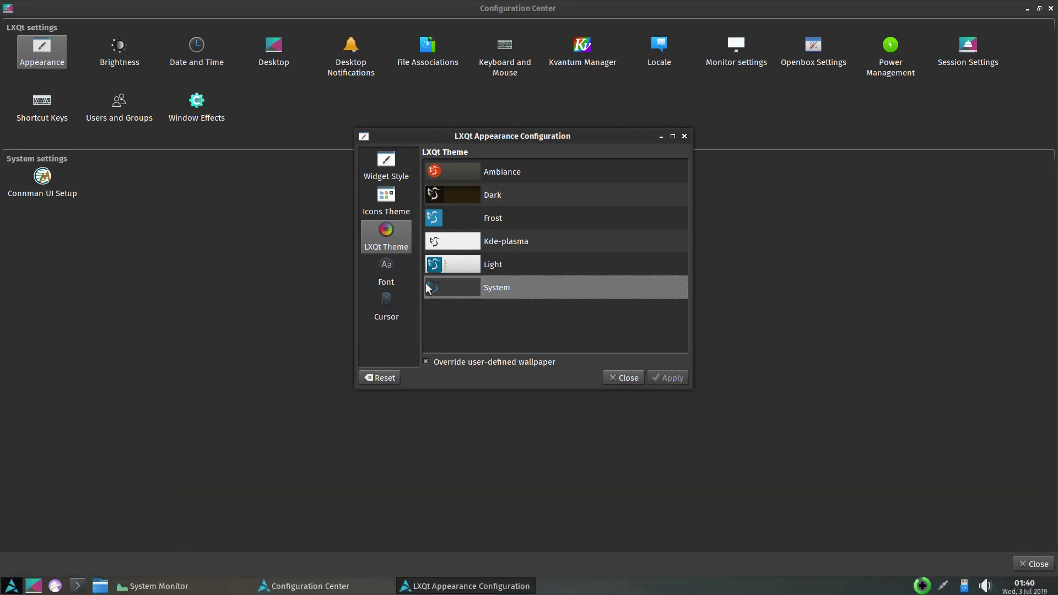
- View the font settings and the cursor themes, and close the Appearance configuration
click(382, 272)
click(385, 305)
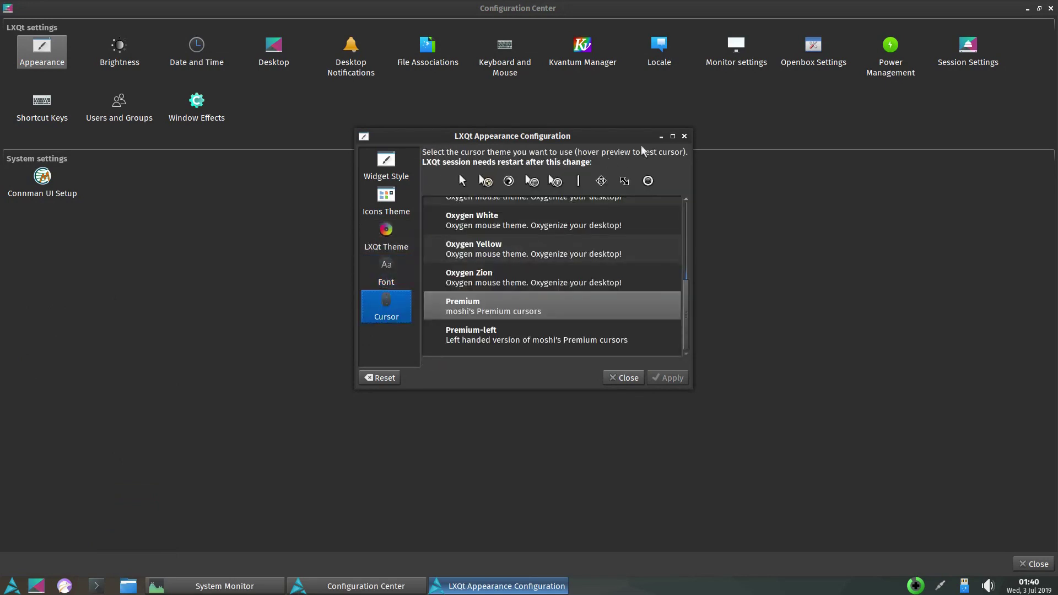
click(684, 136)
- View and close the Brightness settings and the Date and Time configuration, including its Timezone page
click(119, 46)
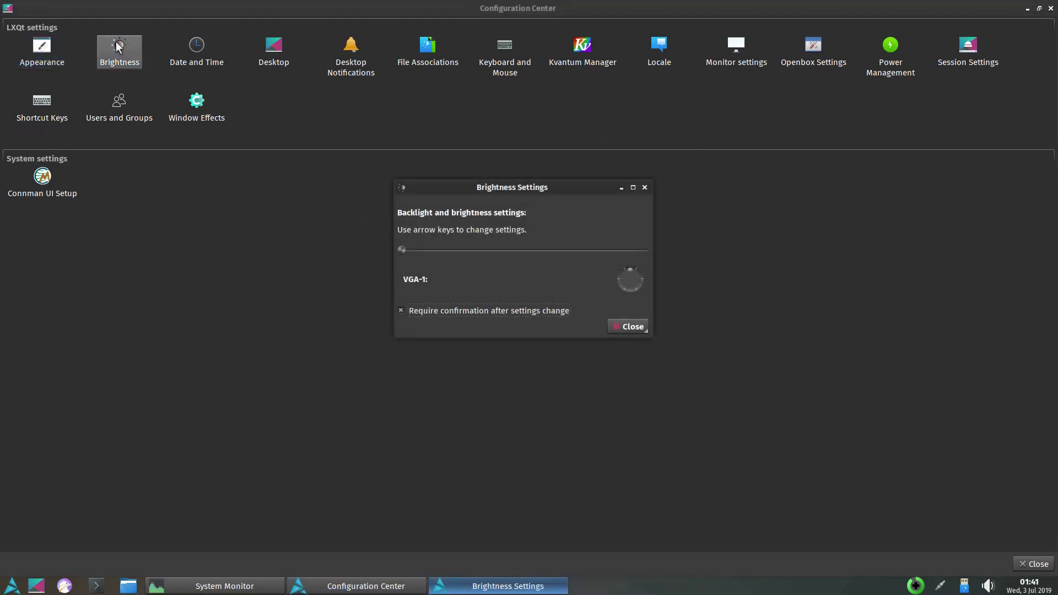
click(644, 188)
click(196, 46)
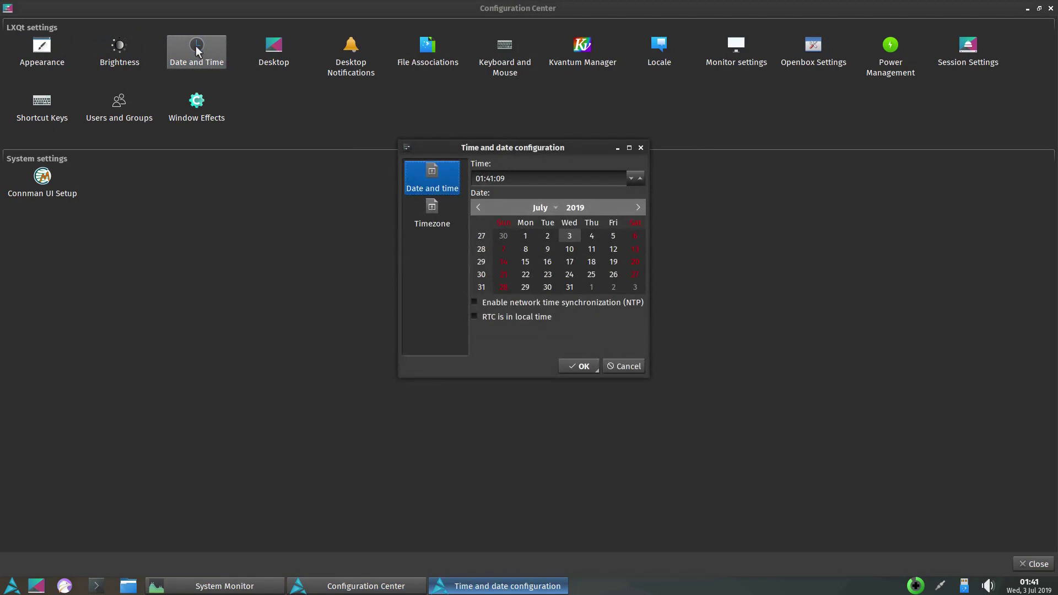
click(431, 212)
click(641, 147)
- View the pages of the Desktop settings and close them
click(274, 50)
click(530, 142)
click(573, 143)
click(664, 123)
- View and close the Desktop Notifications settings, including the advanced ones, and the File Associations
click(351, 51)
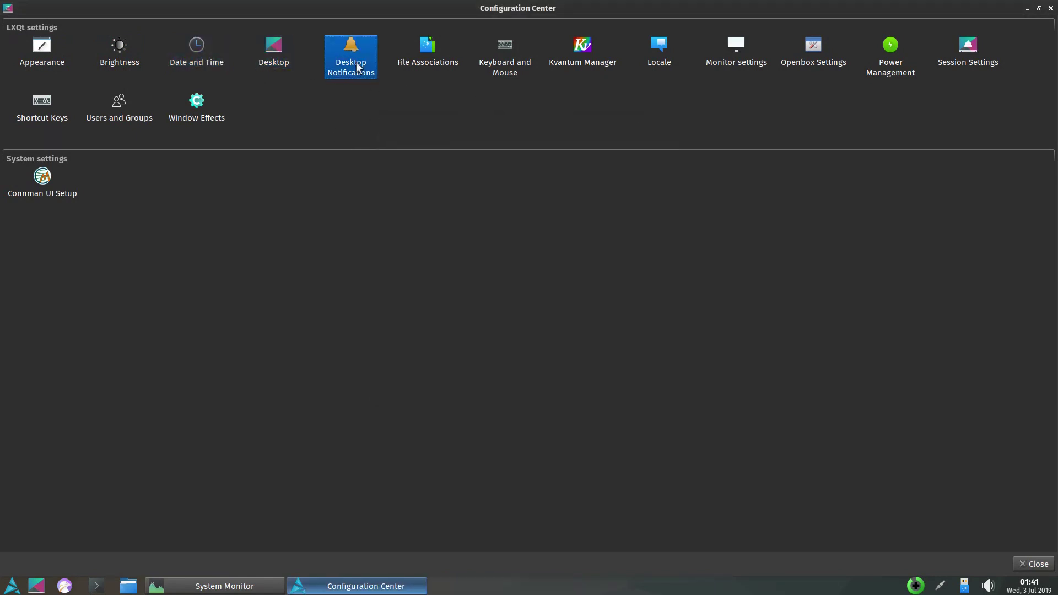
click(432, 229)
click(640, 160)
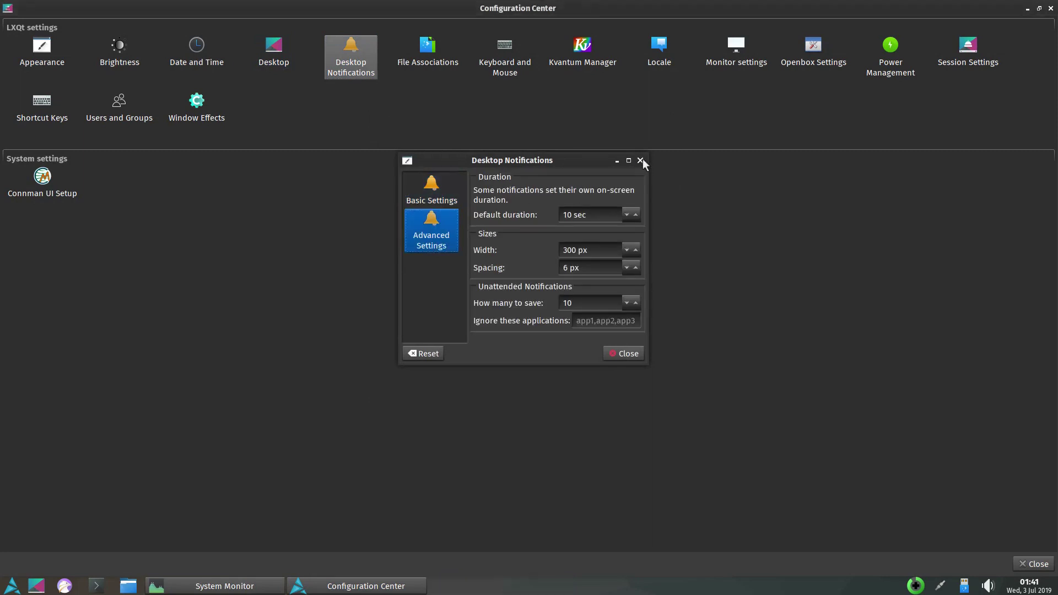
click(438, 58)
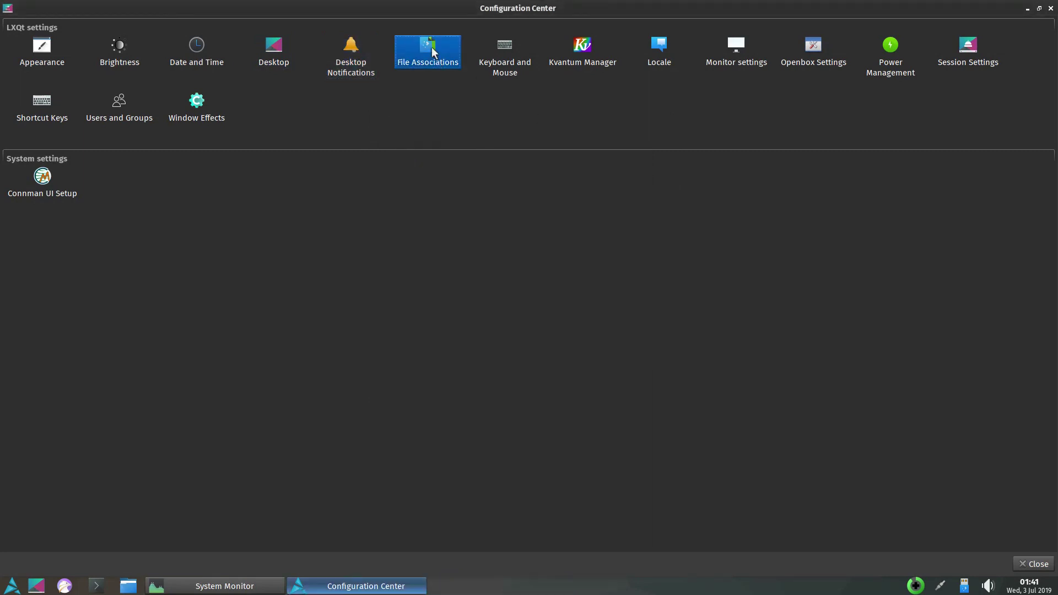
click(378, 194)
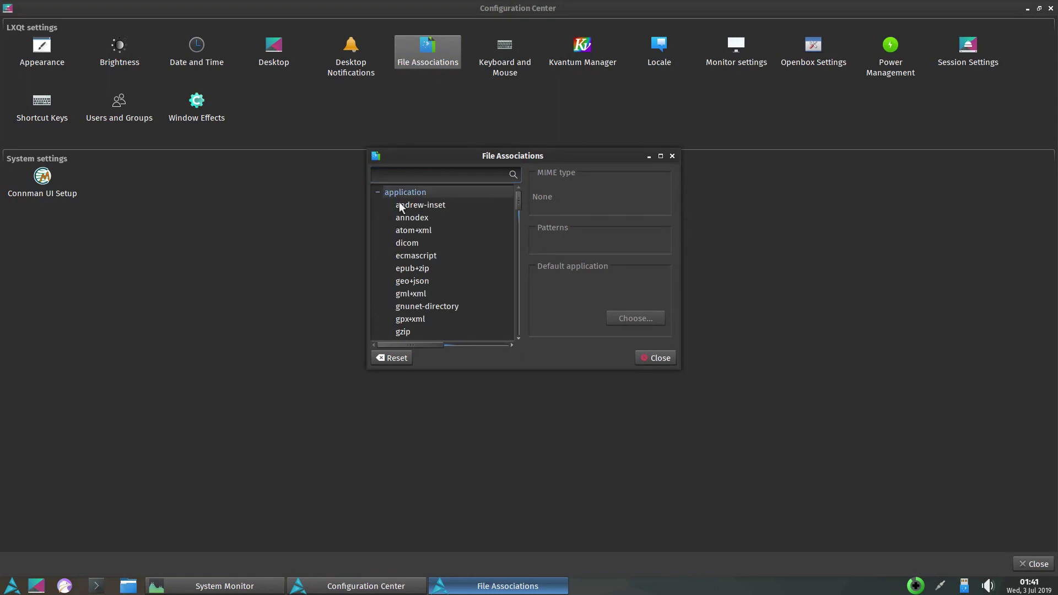
click(414, 269)
click(673, 157)
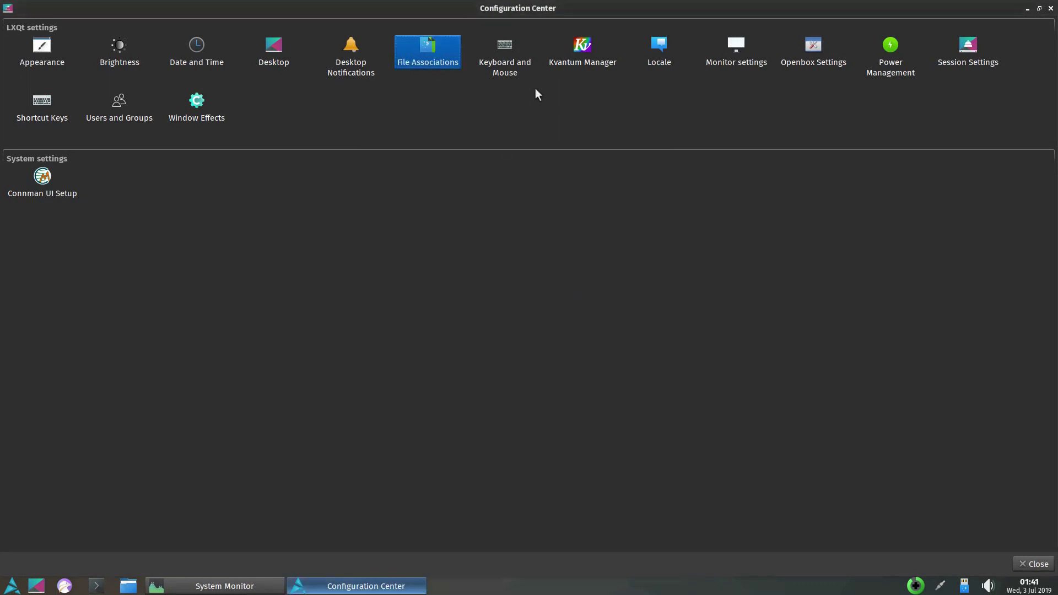
- View the cursor, keyboard, keyboard layout, and mouse and touchpad pages of the Keyboard and Mouse settings, and close them
click(507, 67)
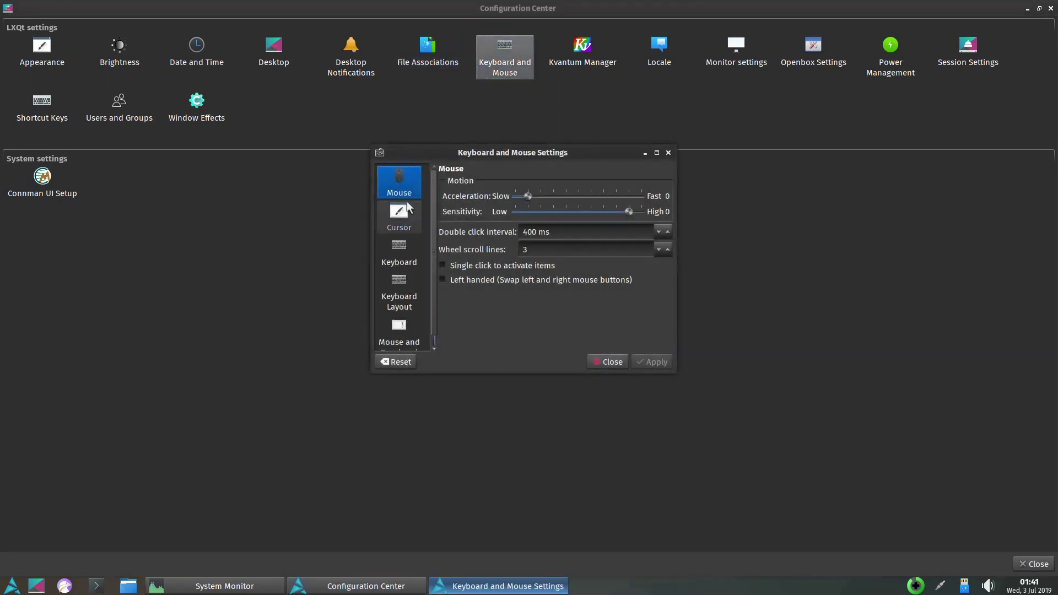
click(407, 212)
click(401, 254)
click(402, 297)
click(400, 334)
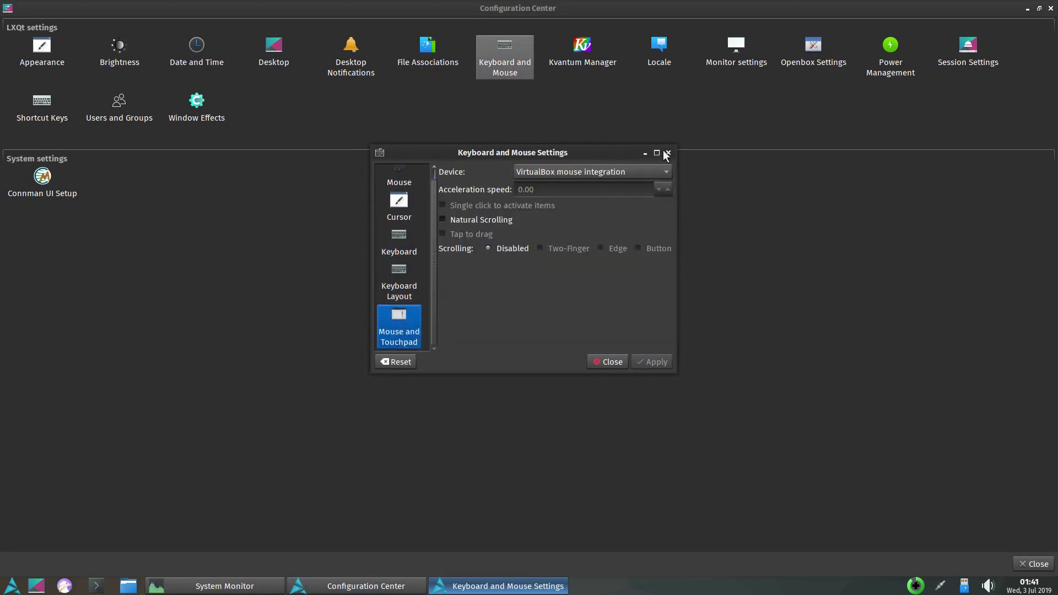
click(667, 153)
- View and close the Kvantum Manager windows and the Locale settings
double_click(571, 43)
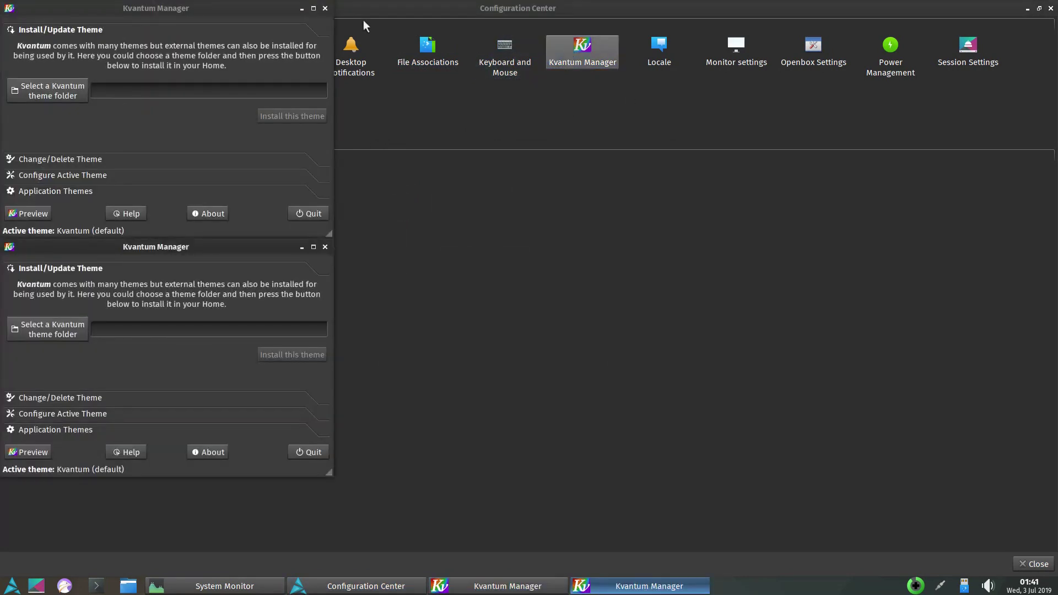
key(alt+F4)
click(326, 248)
click(655, 63)
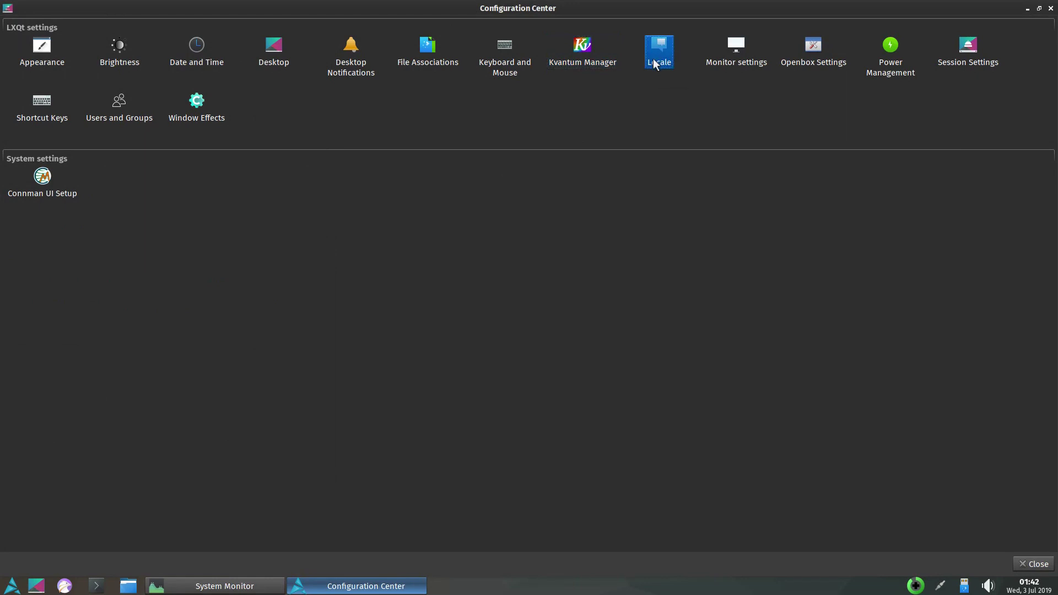
double_click(672, 51)
click(679, 130)
- View the Advanced and Info pages of the Monitor settings and close them
double_click(733, 60)
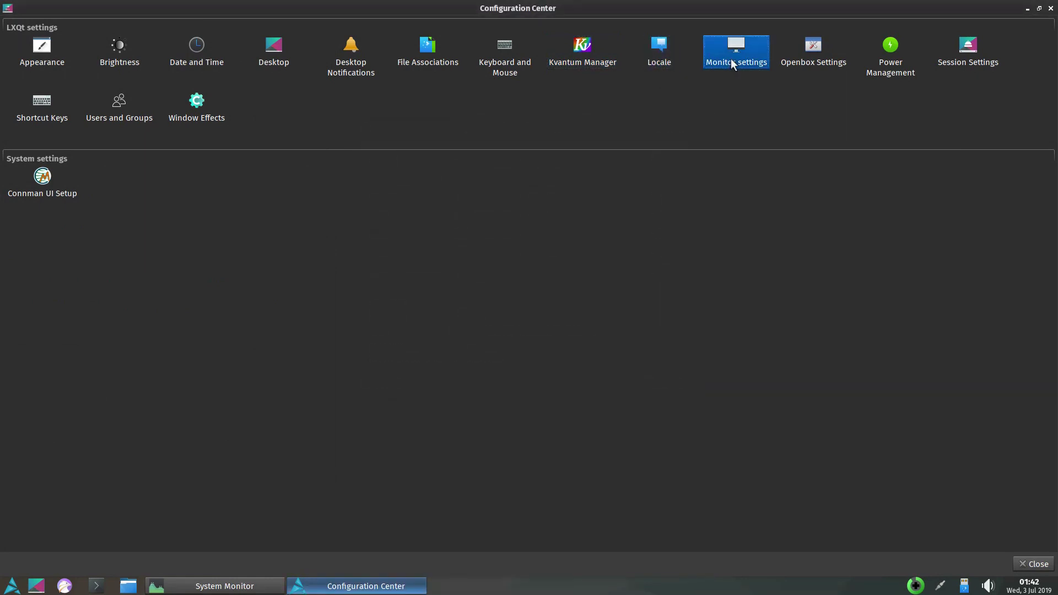
click(595, 242)
click(610, 245)
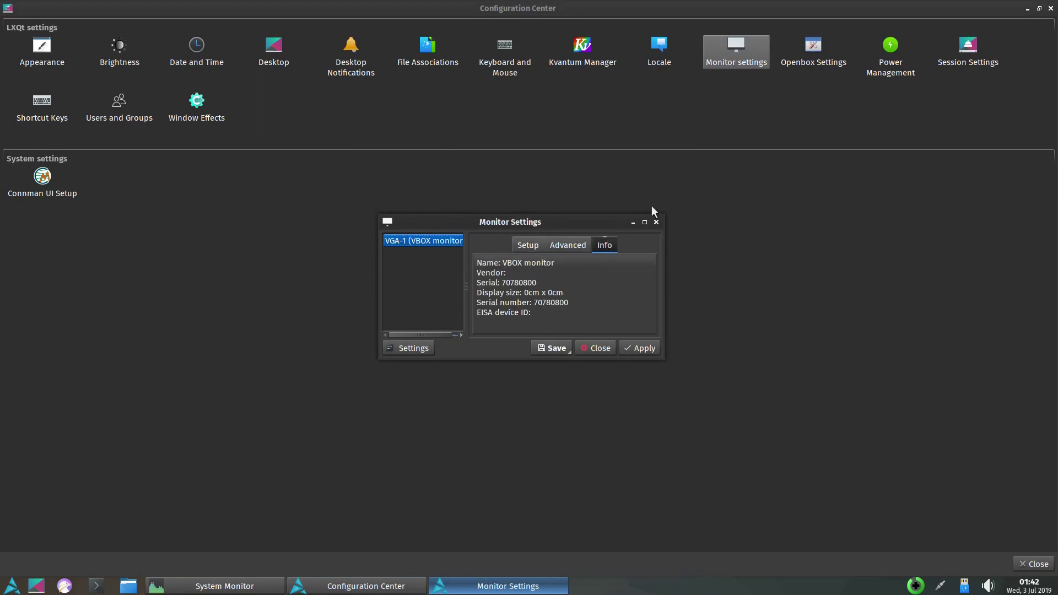
click(657, 223)
- View all pages of the Openbox Settings, from Theme to Dock, and close both Window Manager Preferences windows
double_click(813, 50)
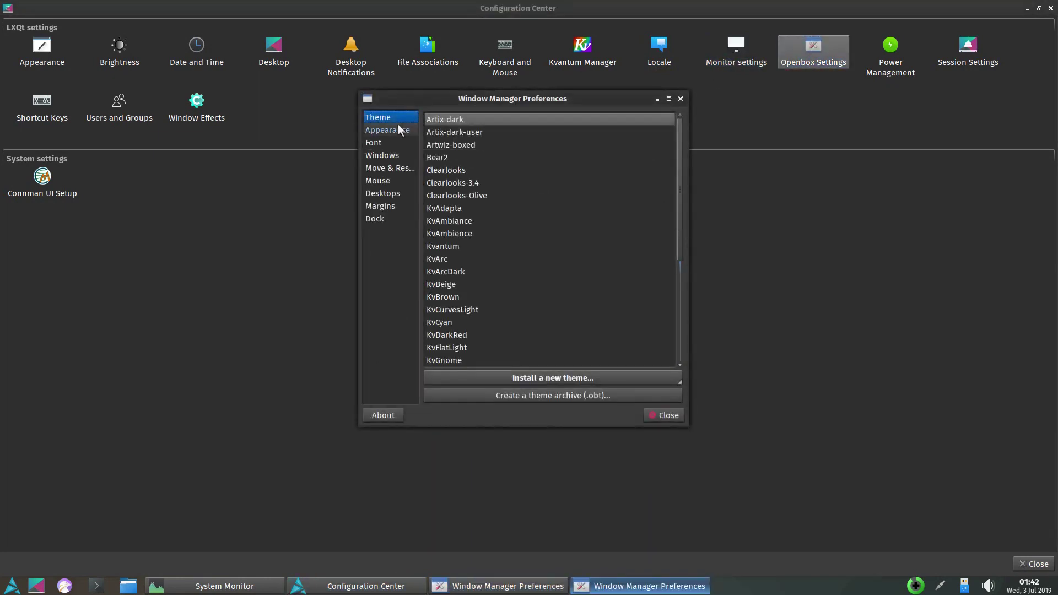
click(399, 130)
click(398, 142)
click(398, 156)
click(401, 168)
click(397, 180)
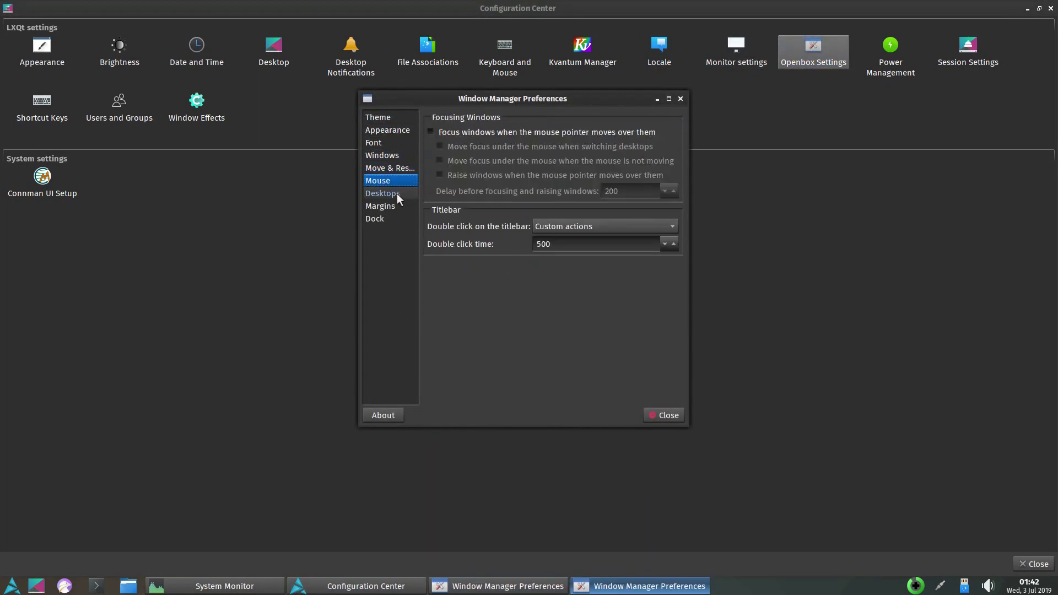
click(397, 194)
click(398, 205)
click(398, 219)
click(681, 99)
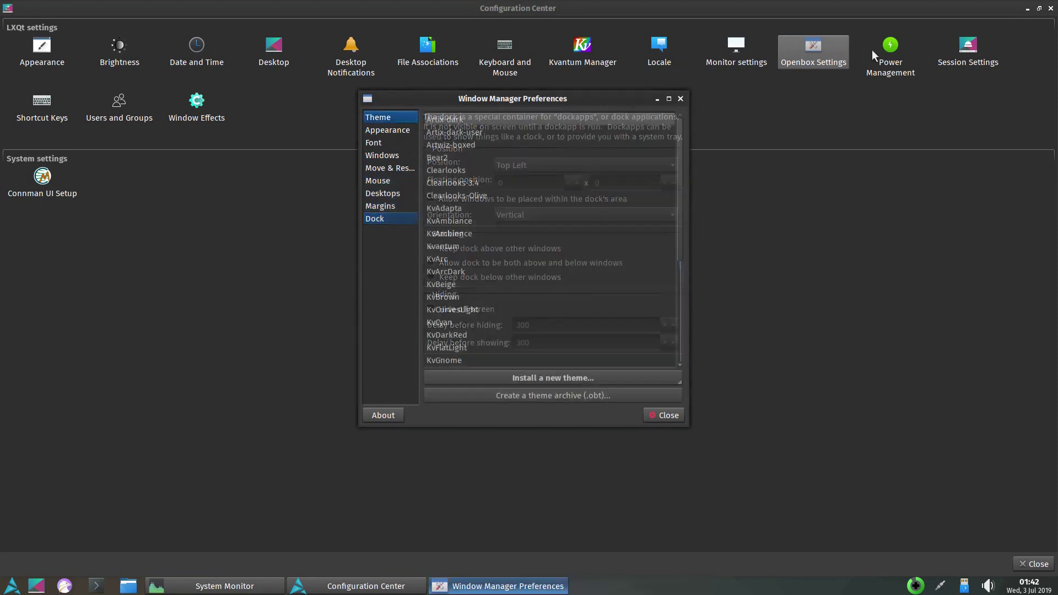
click(681, 98)
- View the Lid and Idle pages of the Power Management settings and close them
click(895, 59)
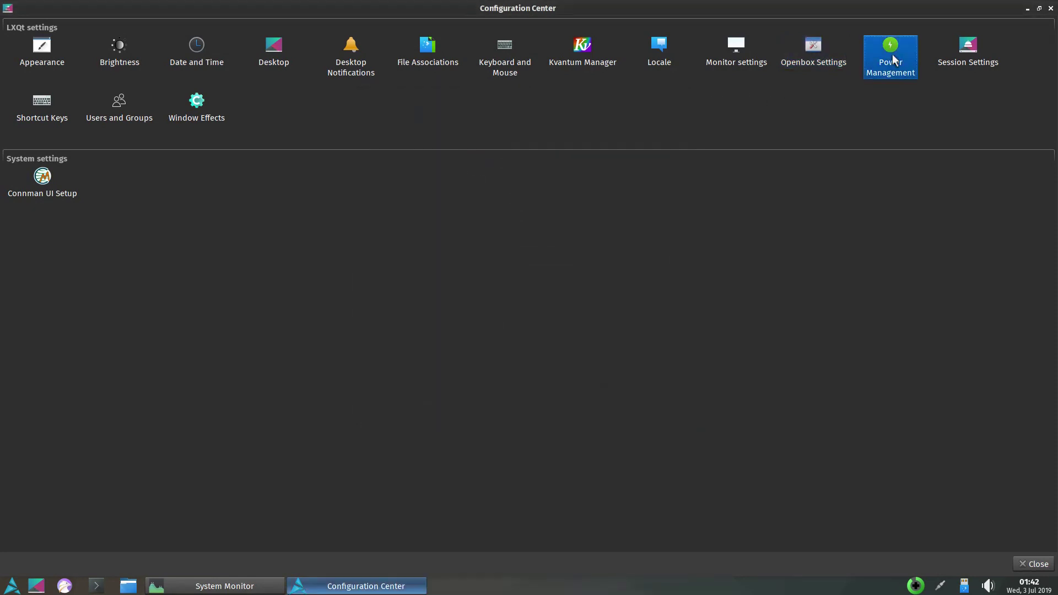
click(413, 207)
click(424, 240)
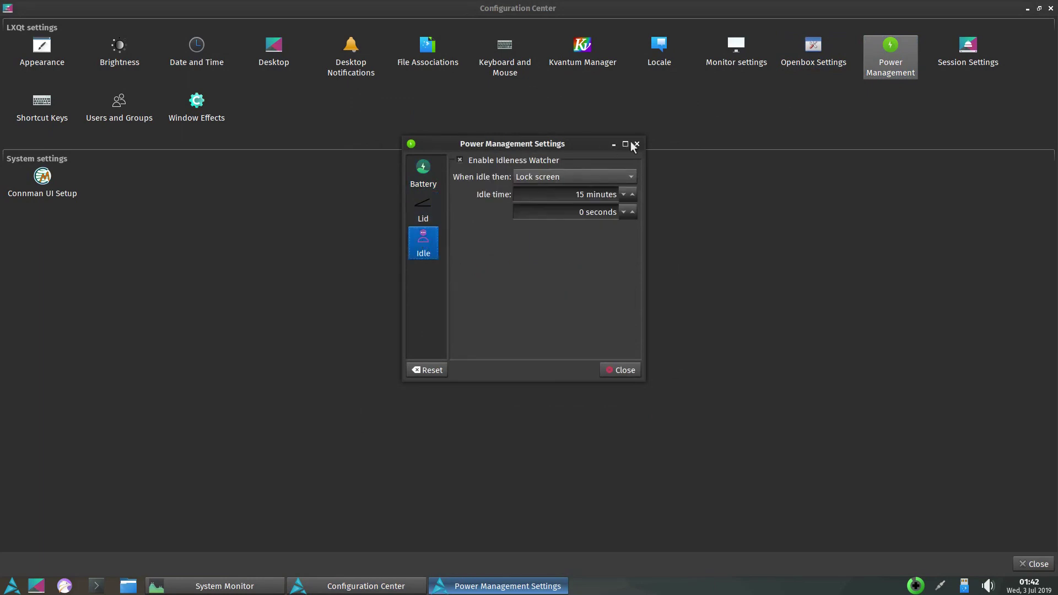
click(637, 143)
- View the default applications, user directories, autostart and environment pages of the Session Settings, and close them
click(973, 48)
click(425, 193)
click(420, 231)
click(418, 273)
click(423, 309)
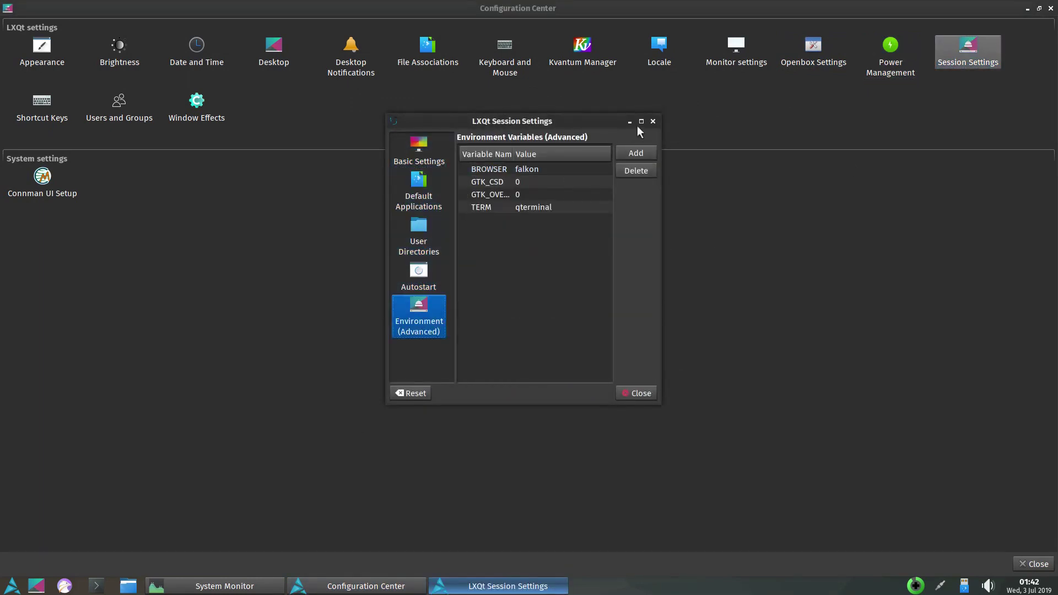
click(654, 121)
- View the Shortcut Keys list in a maximized window and close it
click(42, 106)
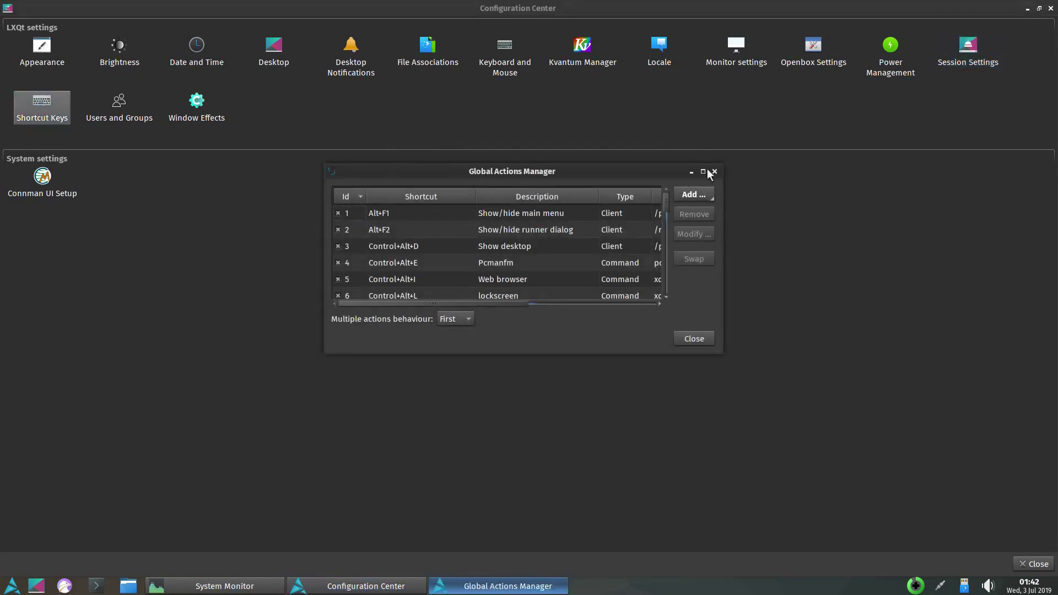
click(704, 172)
click(1054, 9)
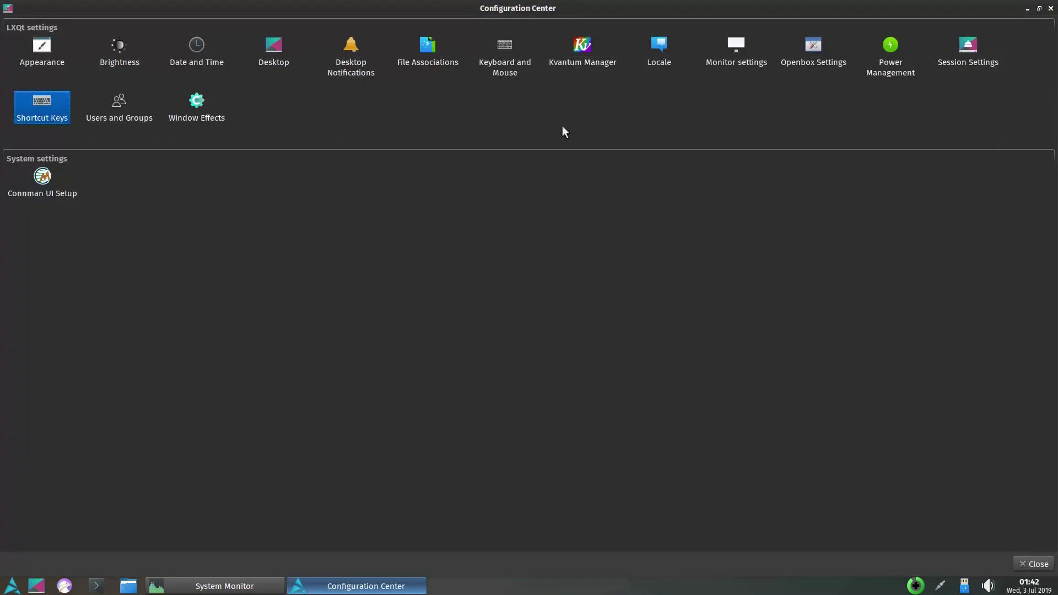
- Open Users and Groups, view the Groups and Advanced settings of the colord user, and close that user's settings
click(126, 109)
double_click(128, 108)
click(183, 30)
click(241, 31)
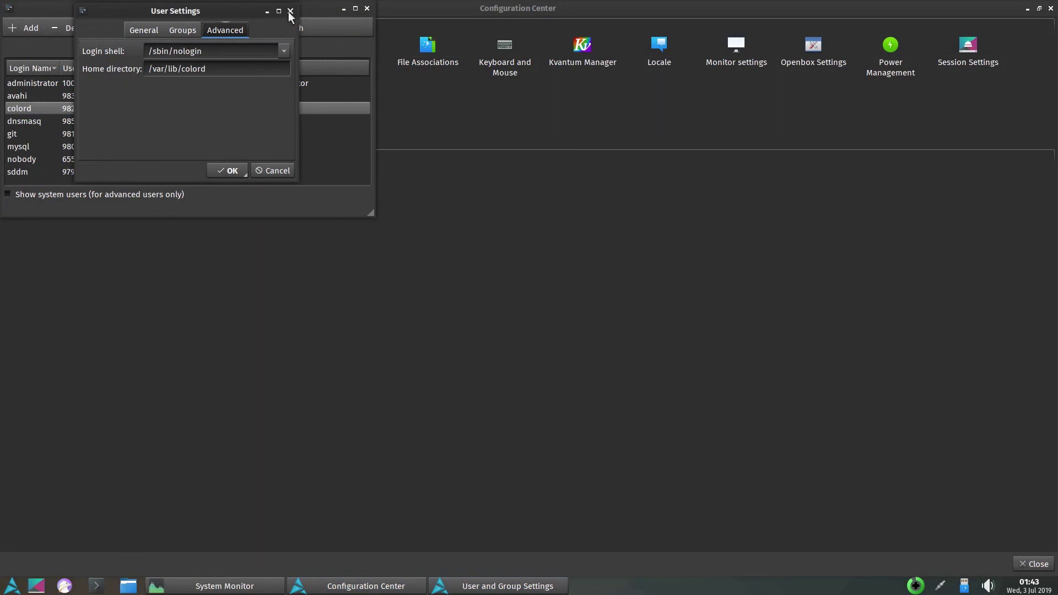
click(289, 11)
- View the Groups and Advanced pages for adding a new user, and close Users and Groups without adding one
click(24, 28)
click(182, 30)
click(223, 29)
click(291, 11)
click(366, 9)
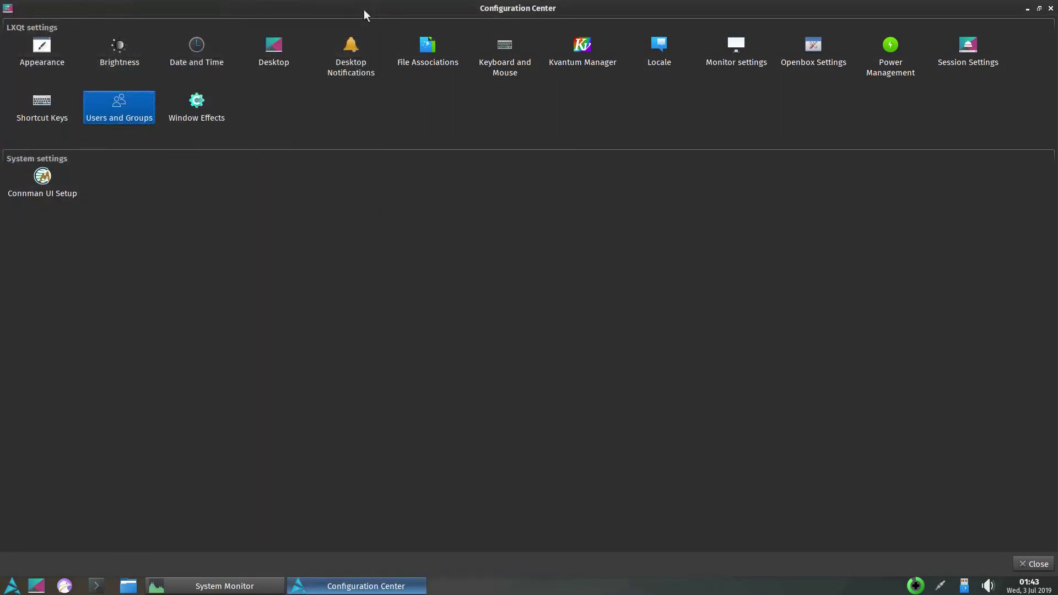
- View the Shadow, Opacity, Fade and Other pages of the Window Effects settings, and close both of their windows
double_click(190, 110)
click(315, 251)
click(649, 585)
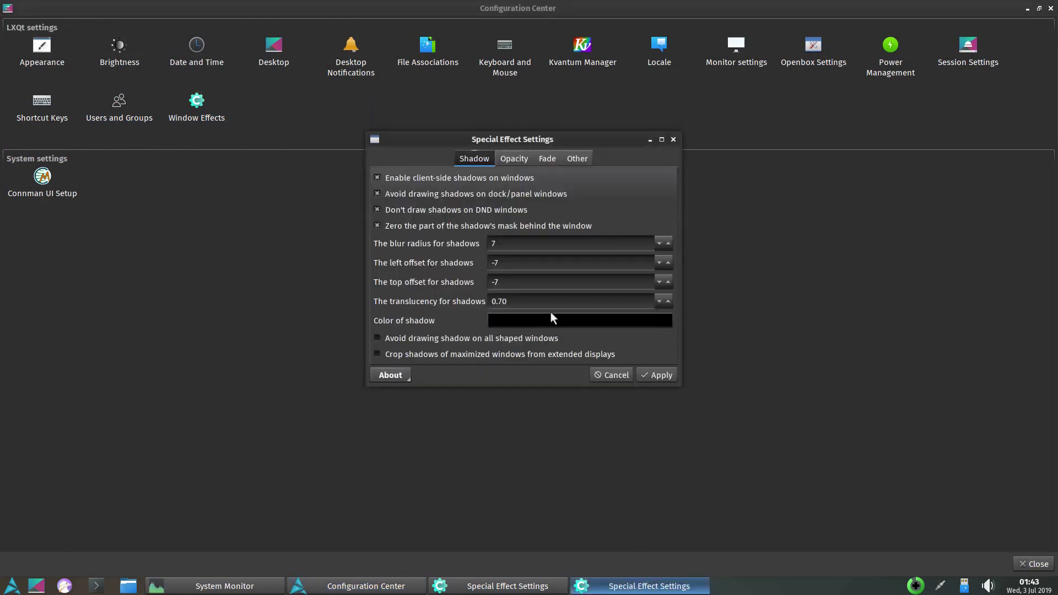
click(510, 160)
click(548, 159)
click(577, 158)
click(673, 140)
click(523, 586)
click(673, 140)
- View the Preferences, VPN, Wireless, Details and Status pages of Connman UI Setup, and close it and the Configuration Center
double_click(42, 179)
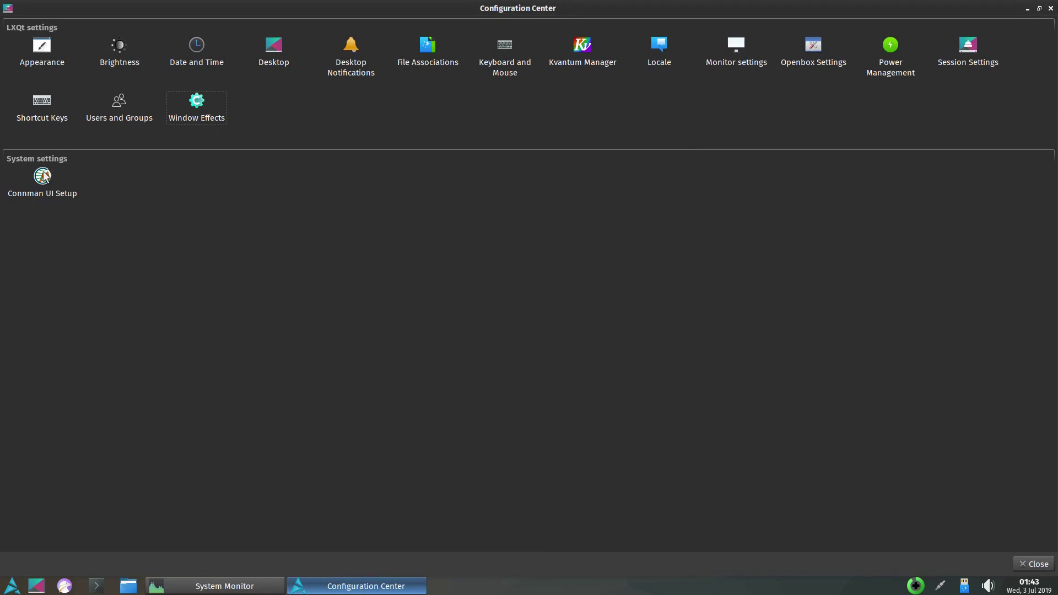
click(606, 146)
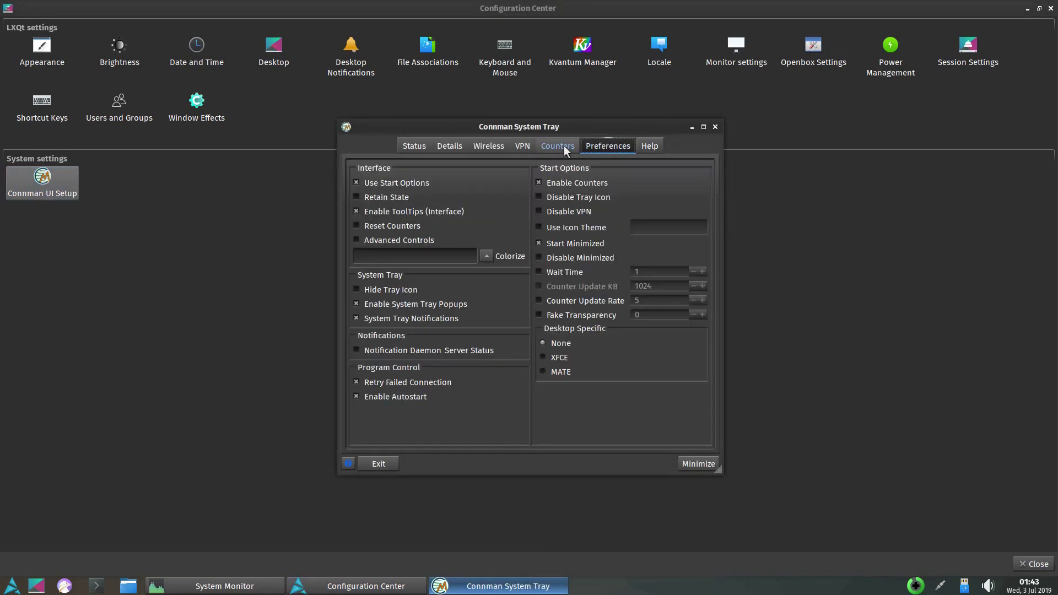
click(522, 147)
click(488, 146)
click(450, 146)
click(417, 146)
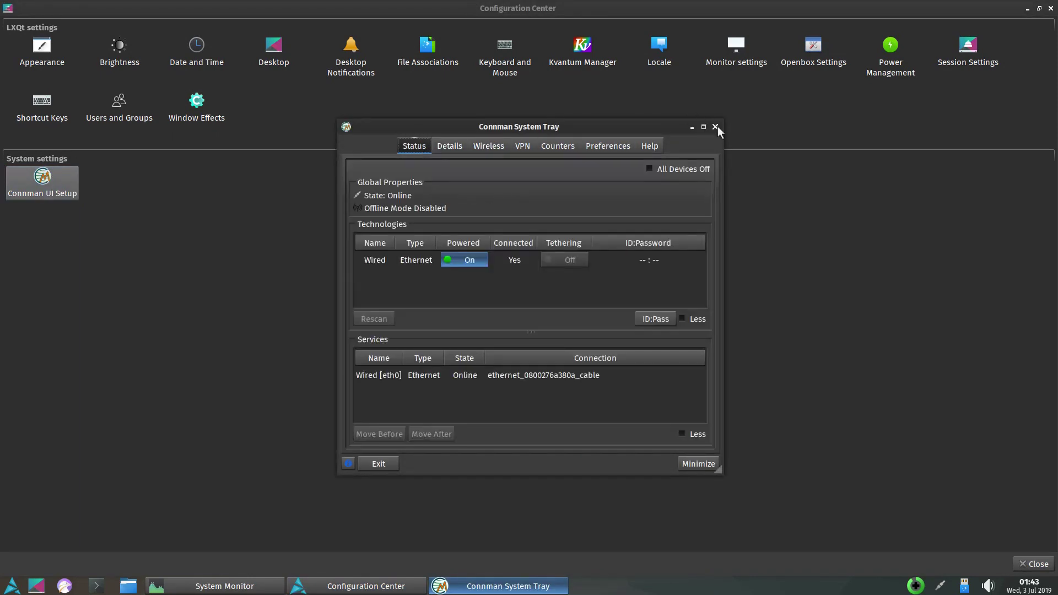
click(716, 127)
click(1051, 7)
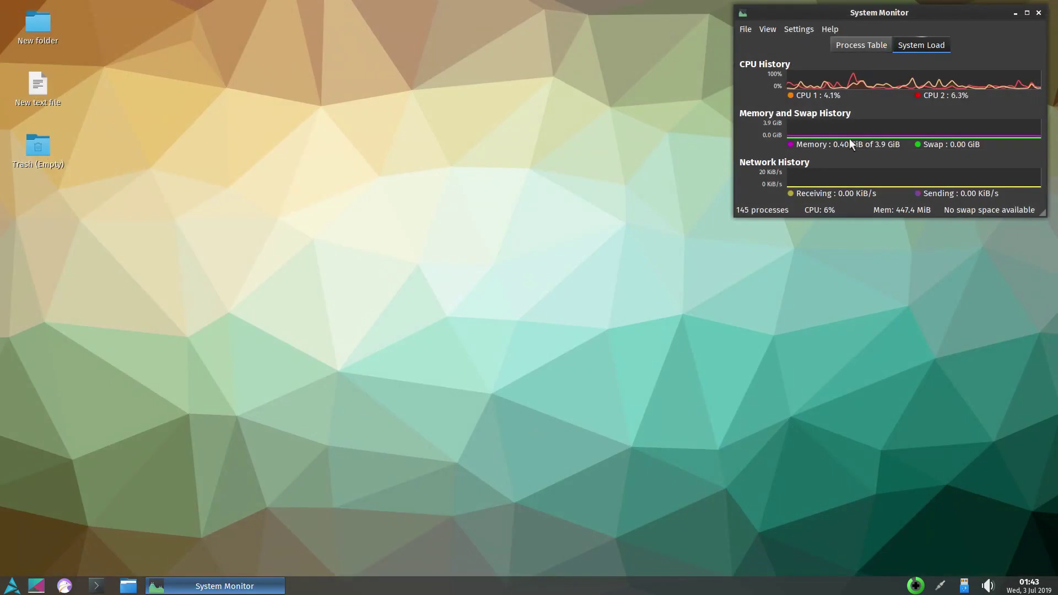
- Request a shutdown of the computer from the Leave options
click(14, 587)
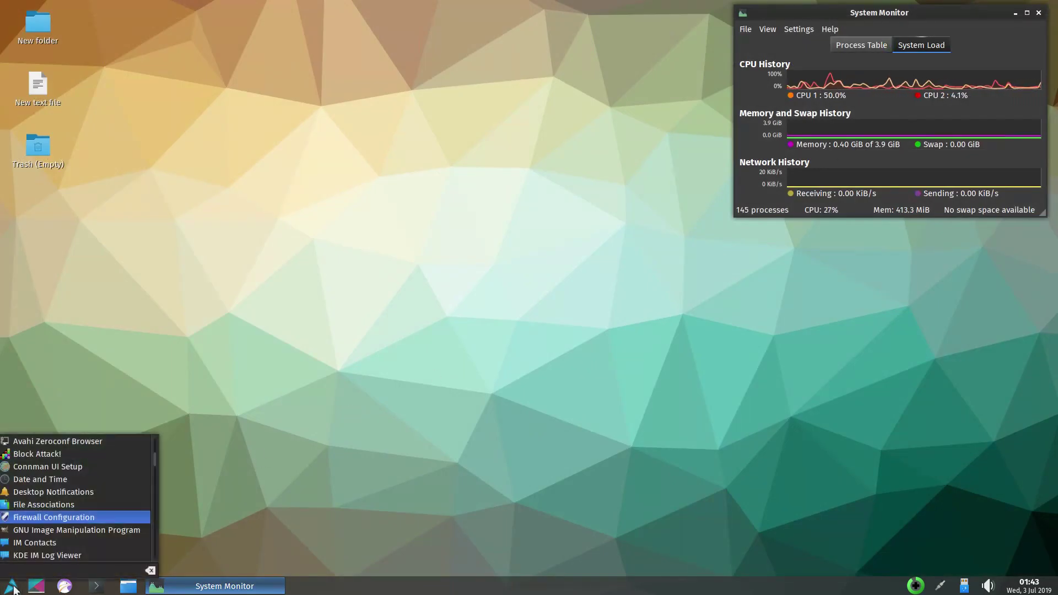
mouse_move(83, 531)
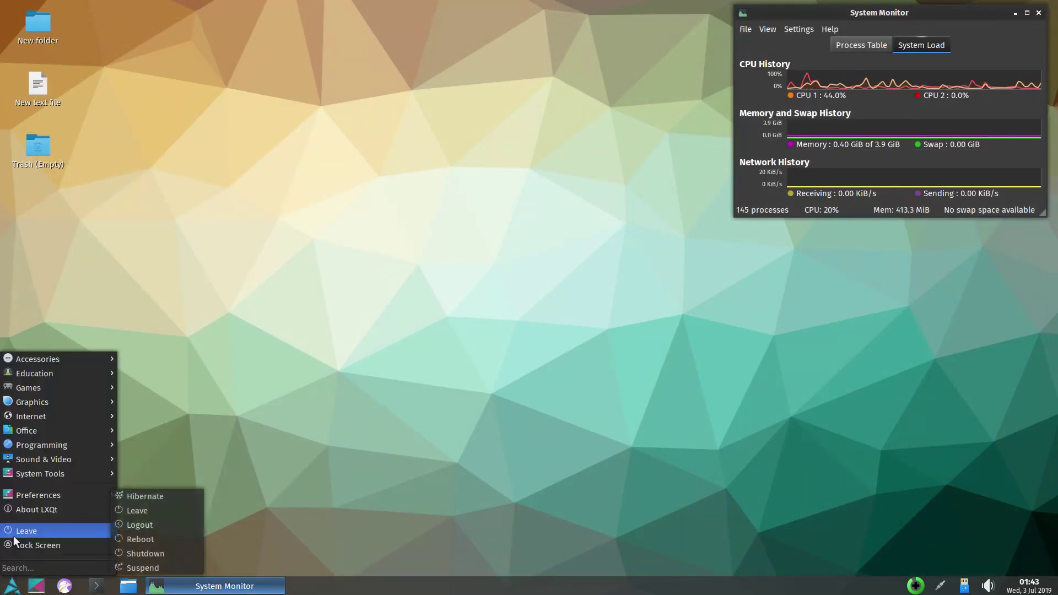
click(137, 554)
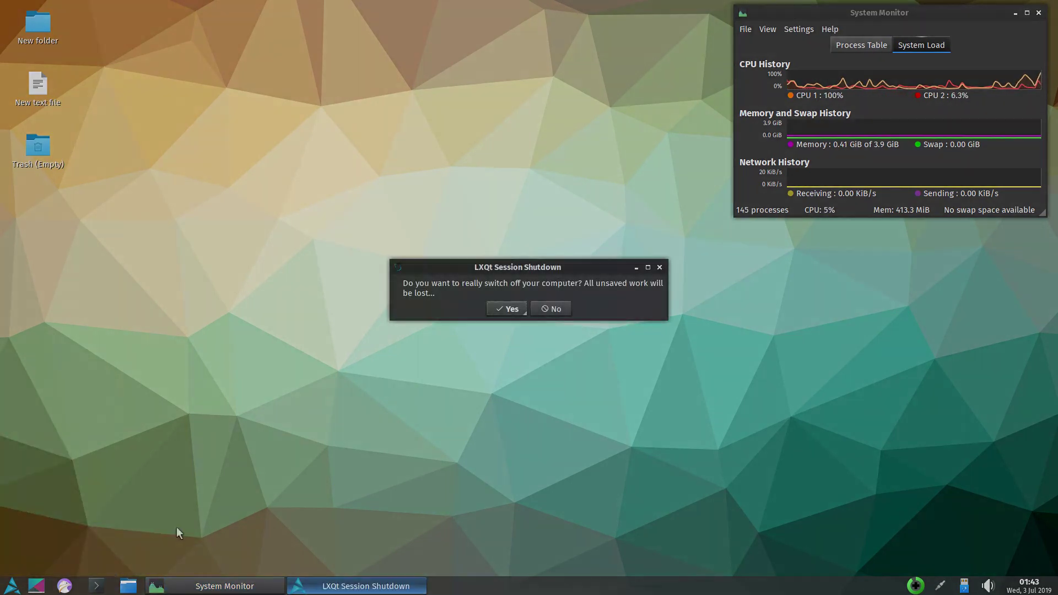